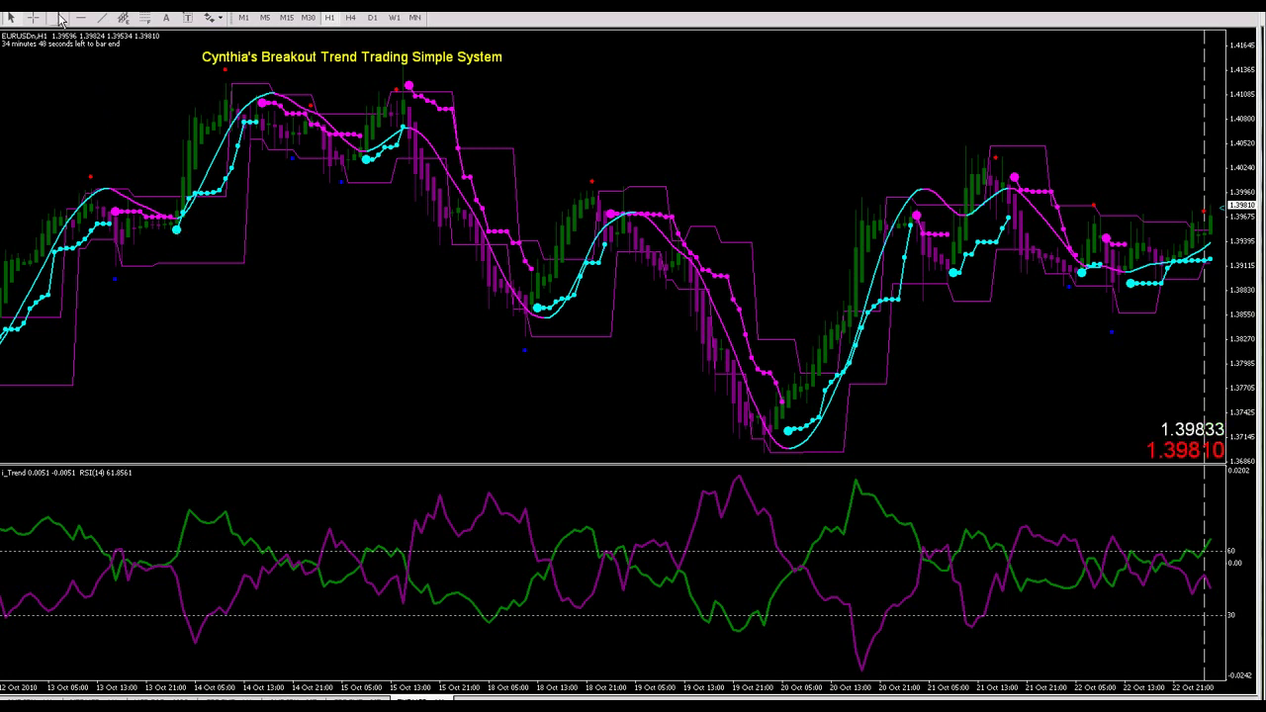
# - Place the red entry line on the cyan-dot bar near 13–14 Oct and measure the following rise
pyautogui.click(172, 84)
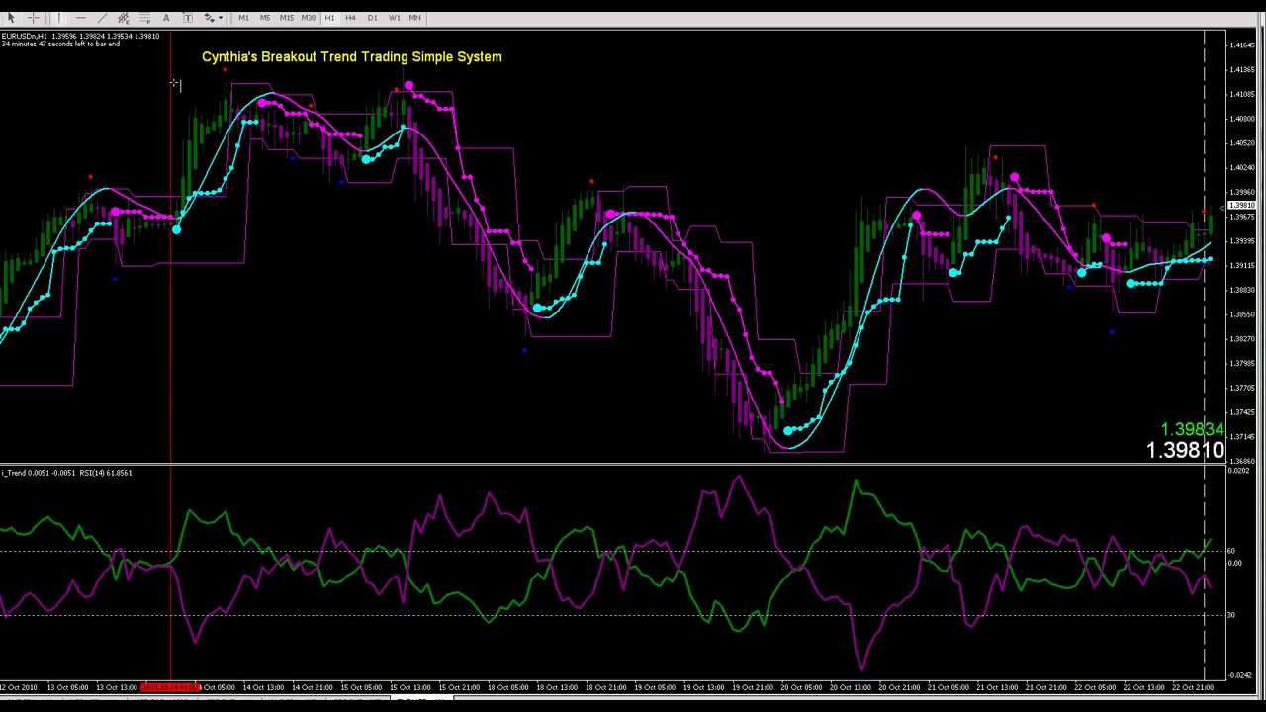
pyautogui.moveTo(175, 89); pyautogui.dragTo(175, 251)
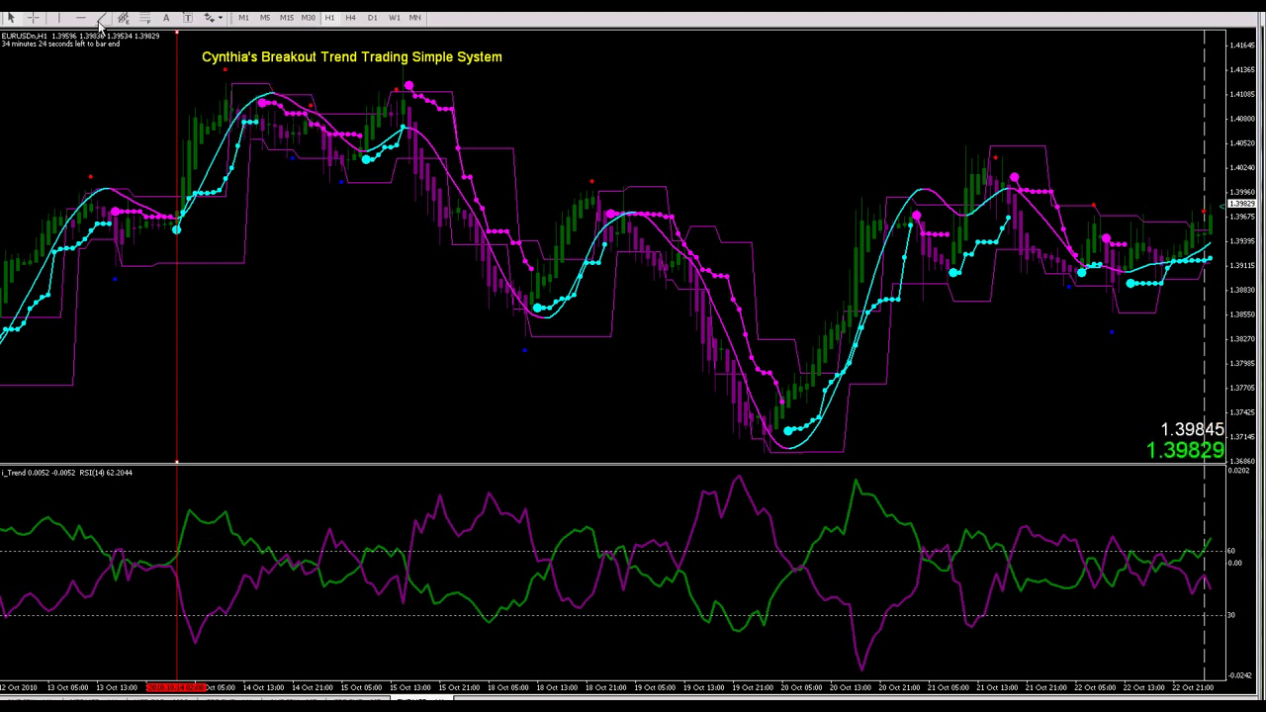
pyautogui.click(32, 17)
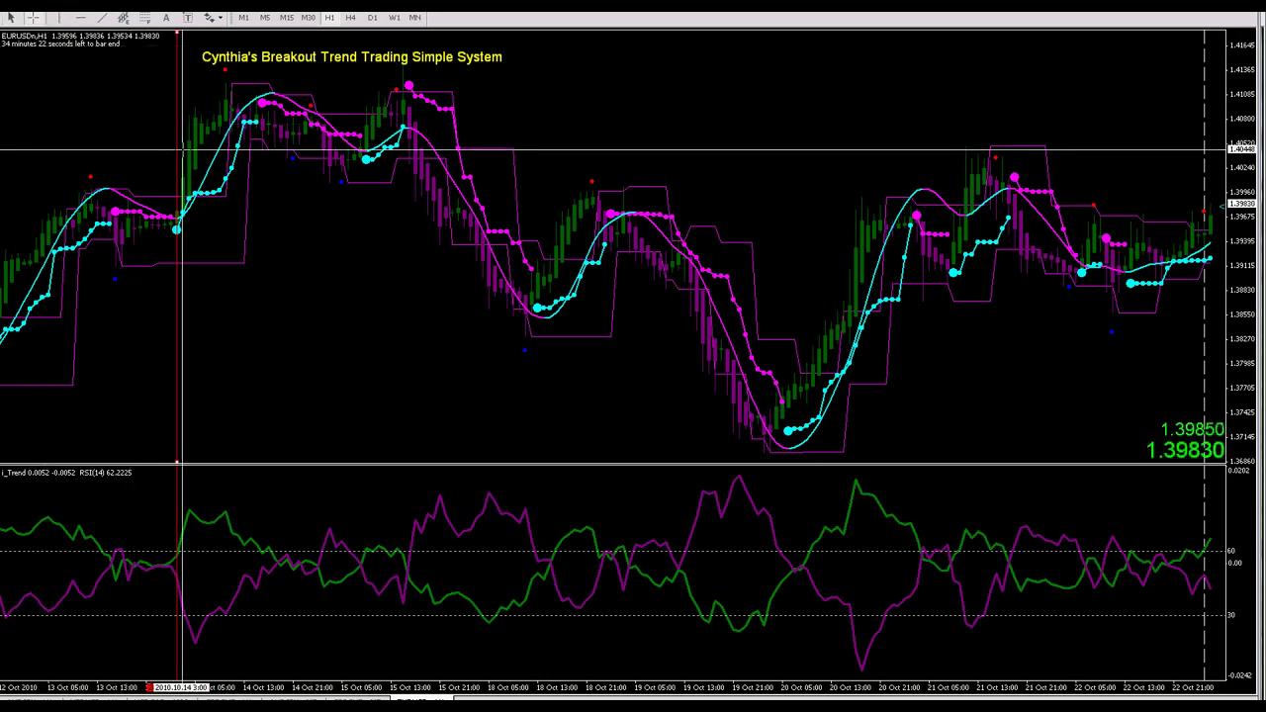
pyautogui.moveTo(178, 213); pyautogui.dragTo(227, 95)
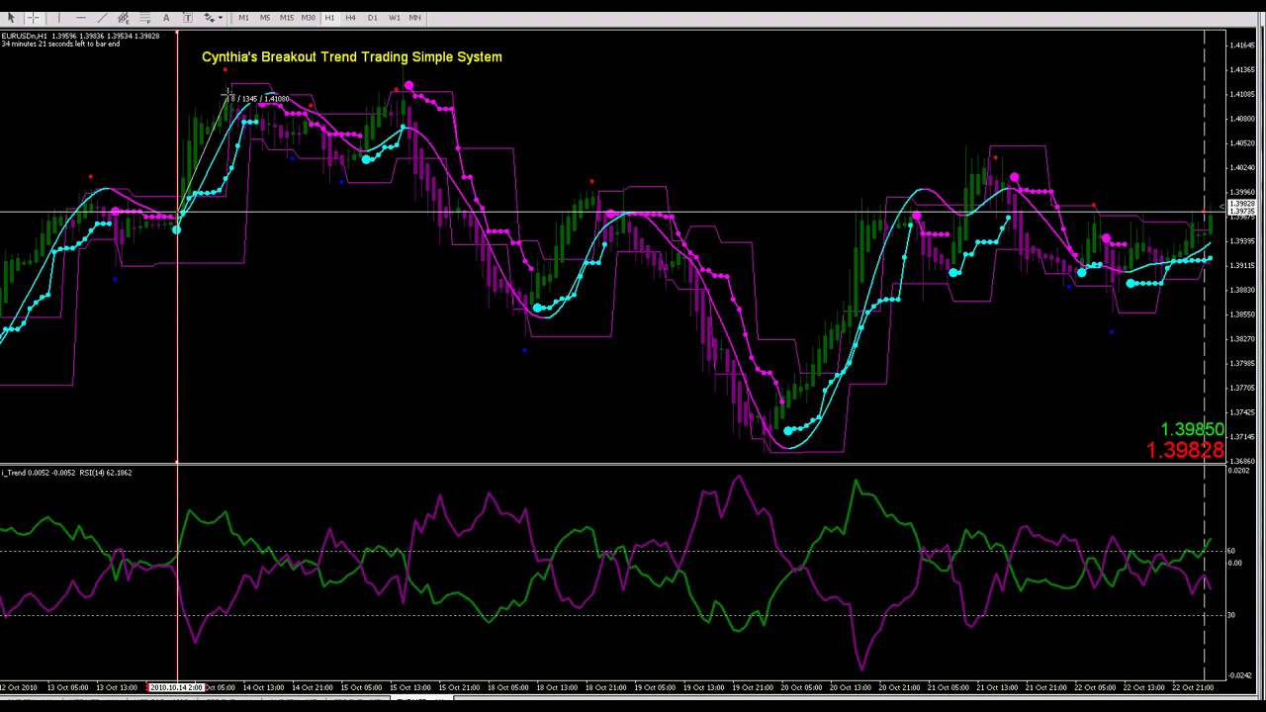
pyautogui.moveTo(227, 96); pyautogui.dragTo(226, 96)
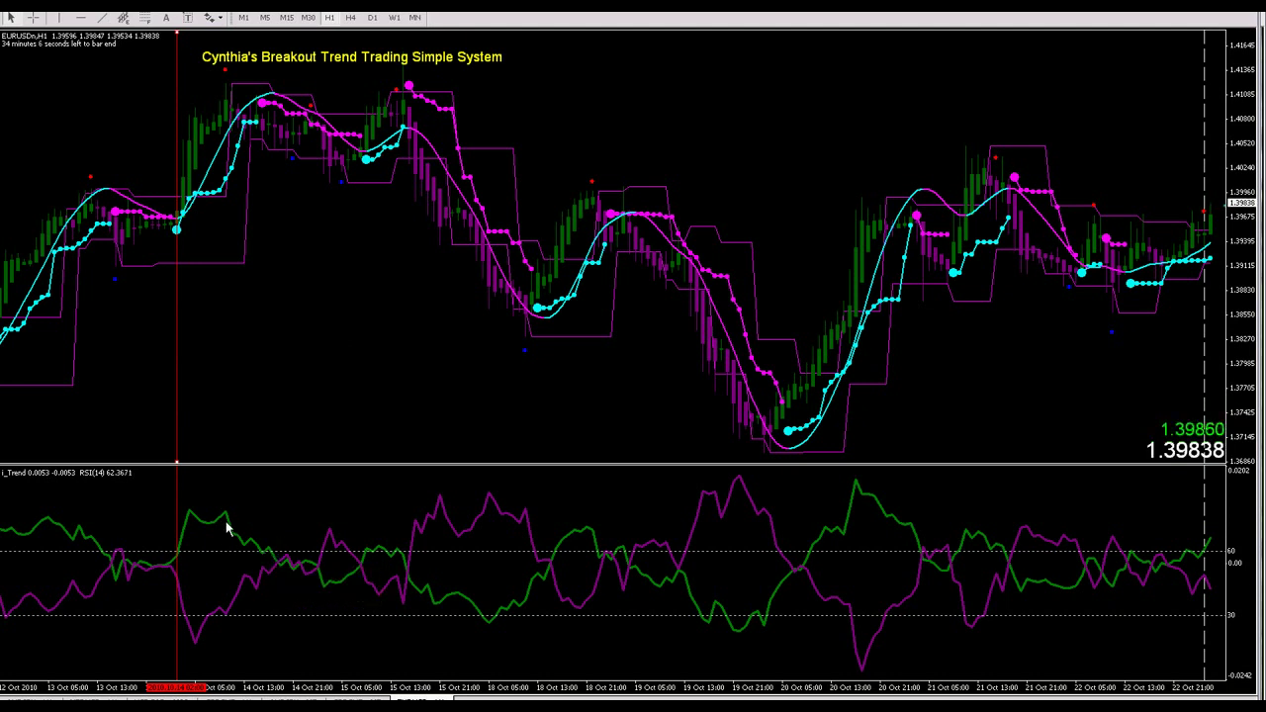
pyautogui.moveTo(268, 554)
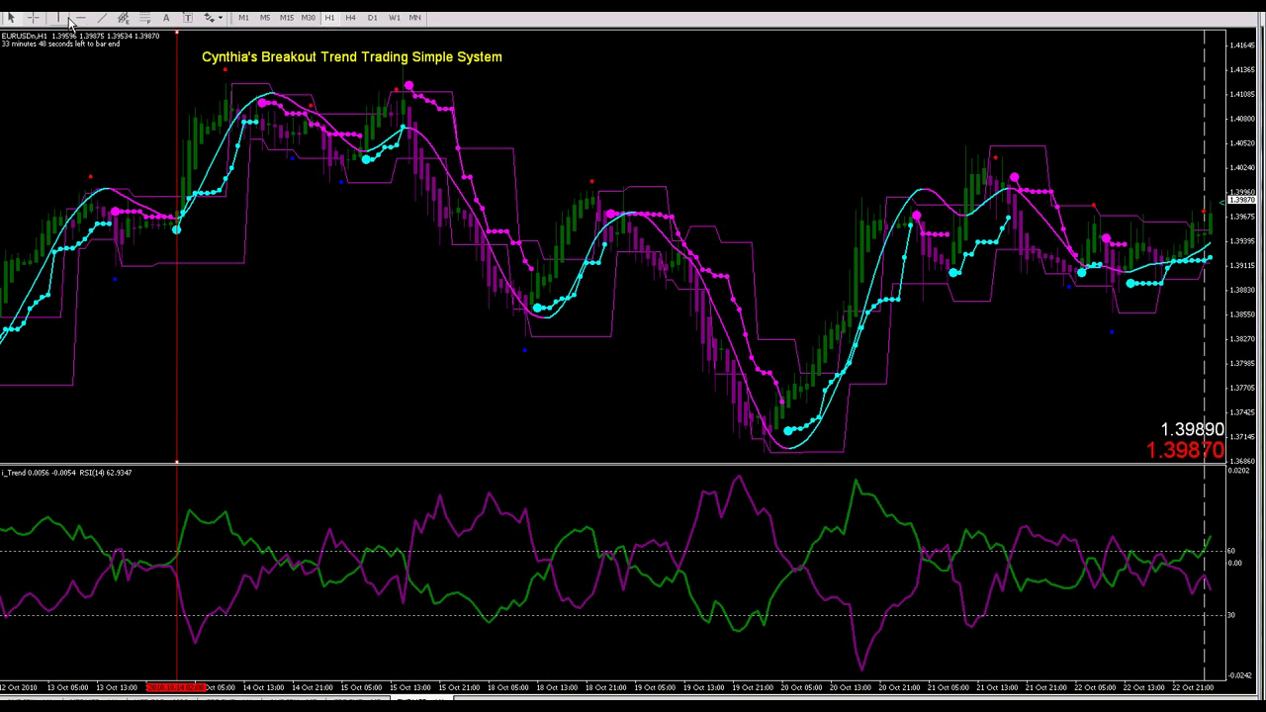
# - Mark the second trend entry with a vertical line and measure the move after it
pyautogui.click(330, 114)
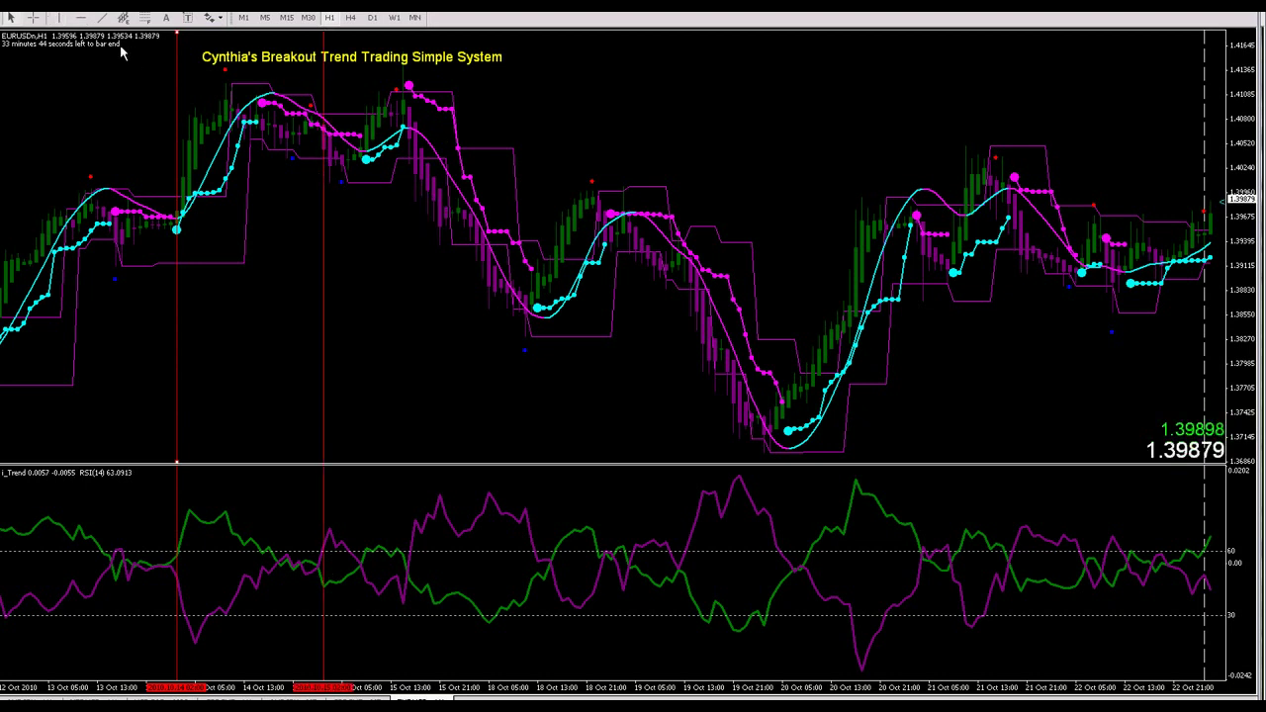
pyautogui.click(33, 17)
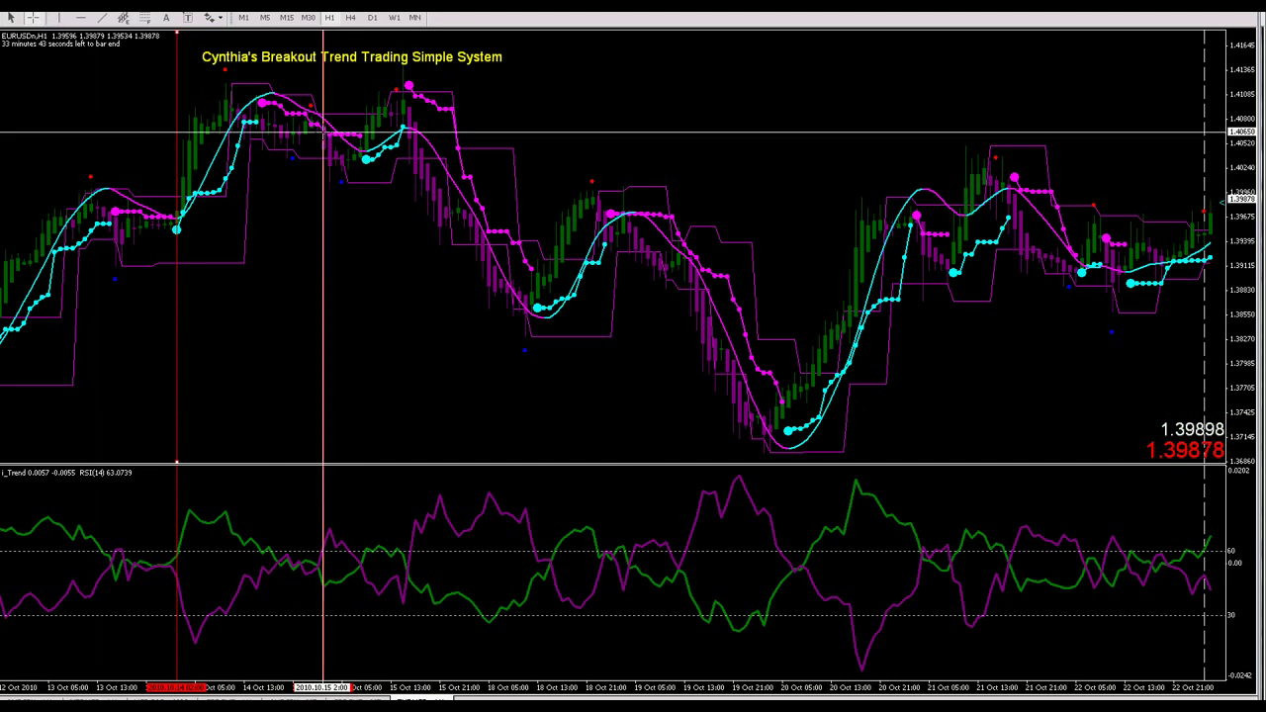
pyautogui.moveTo(323, 145); pyautogui.dragTo(347, 186)
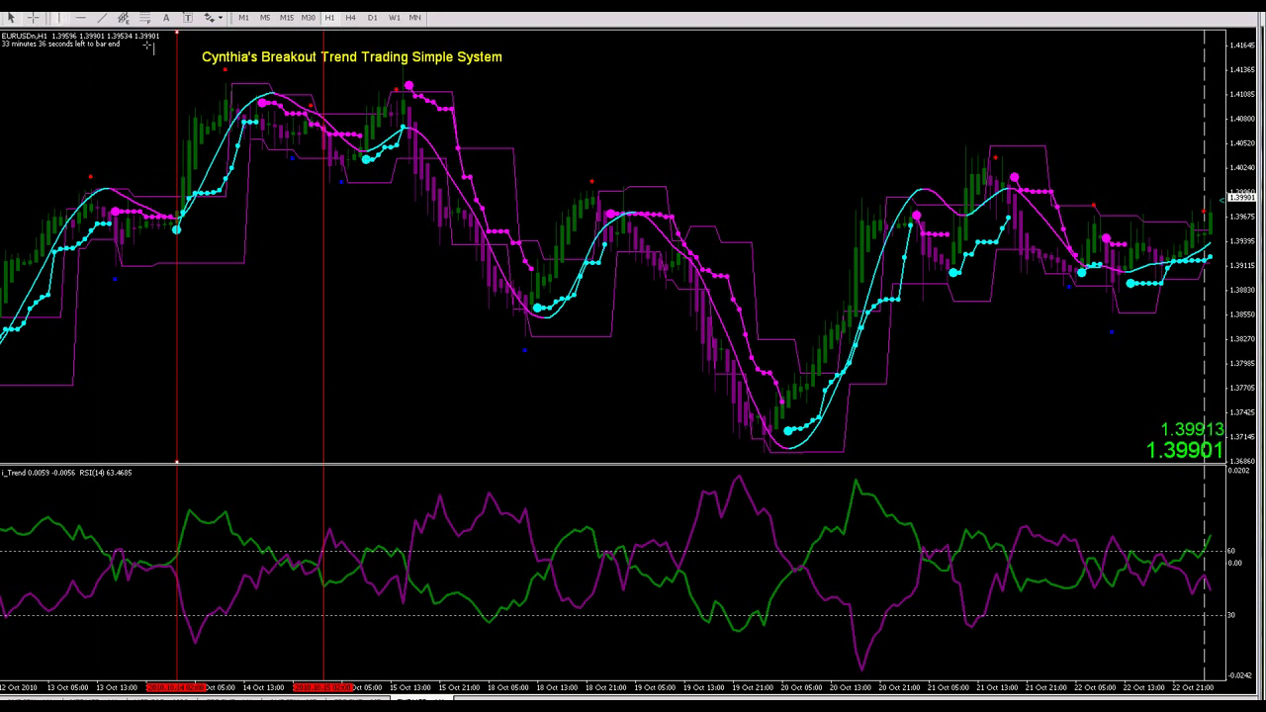
# - Mark the third trend entry on 15 Oct and measure the rise that follows
pyautogui.click(367, 157)
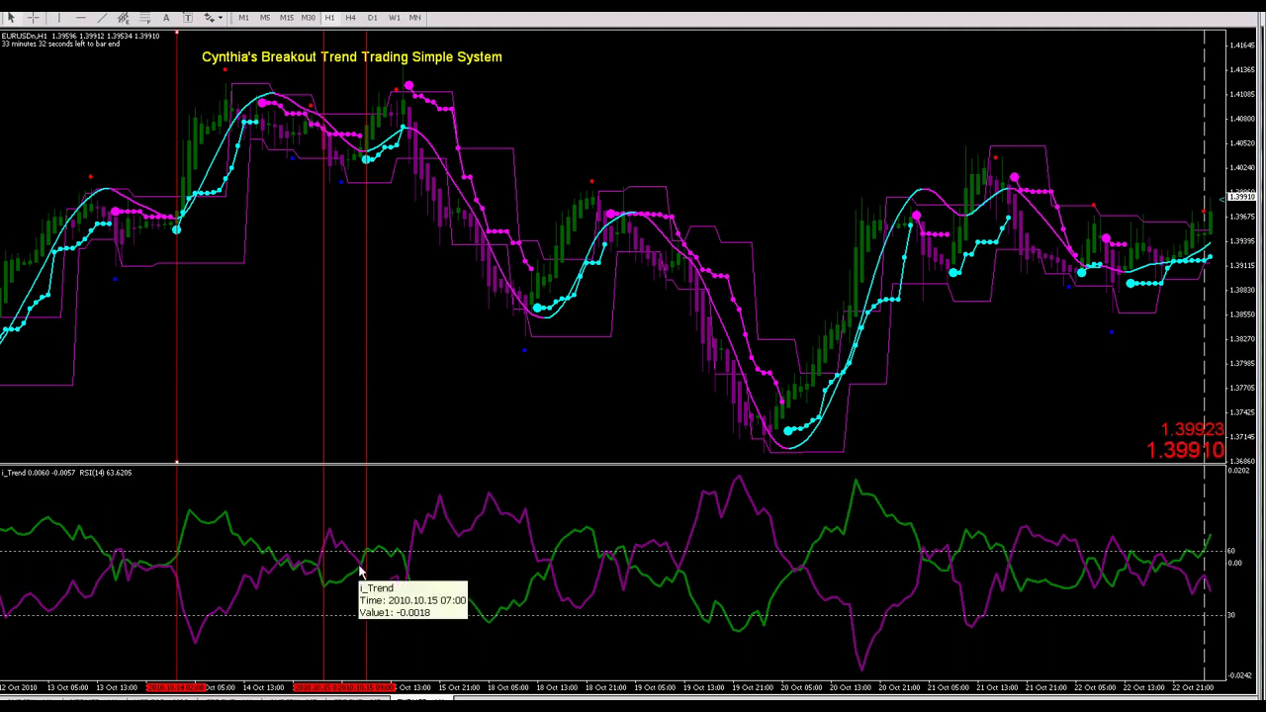
pyautogui.moveTo(371, 559)
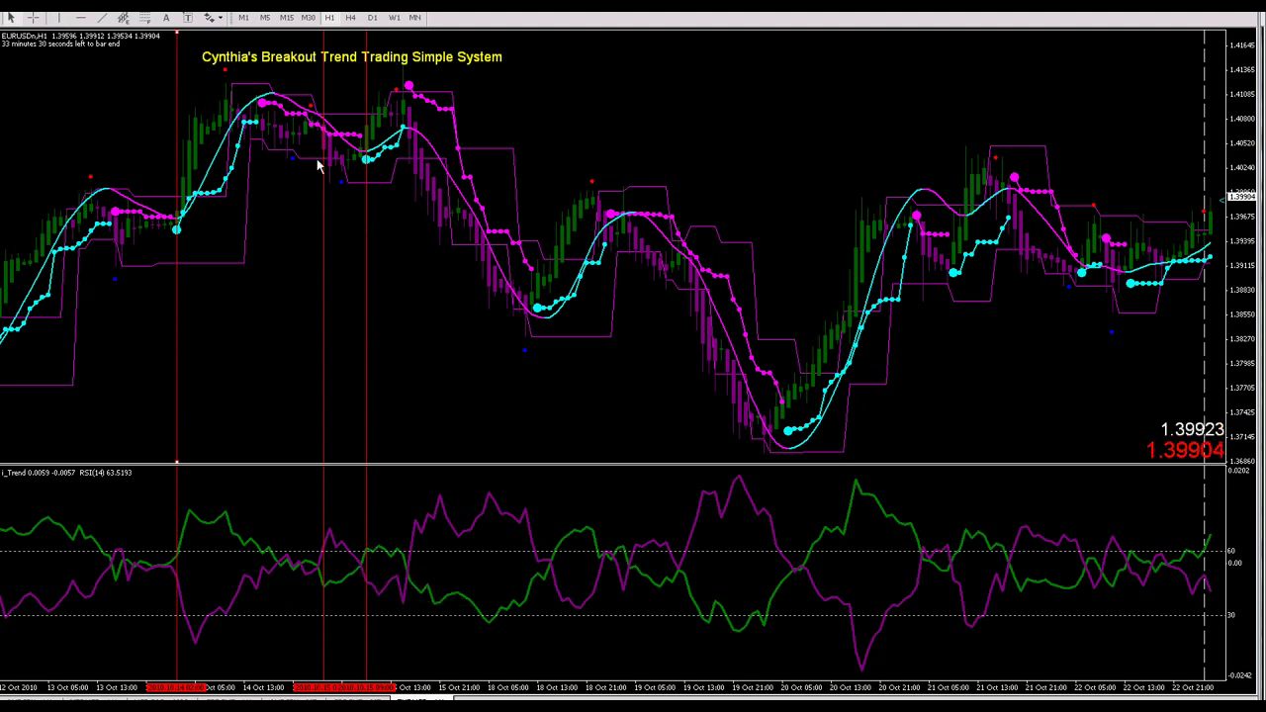
pyautogui.click(33, 18)
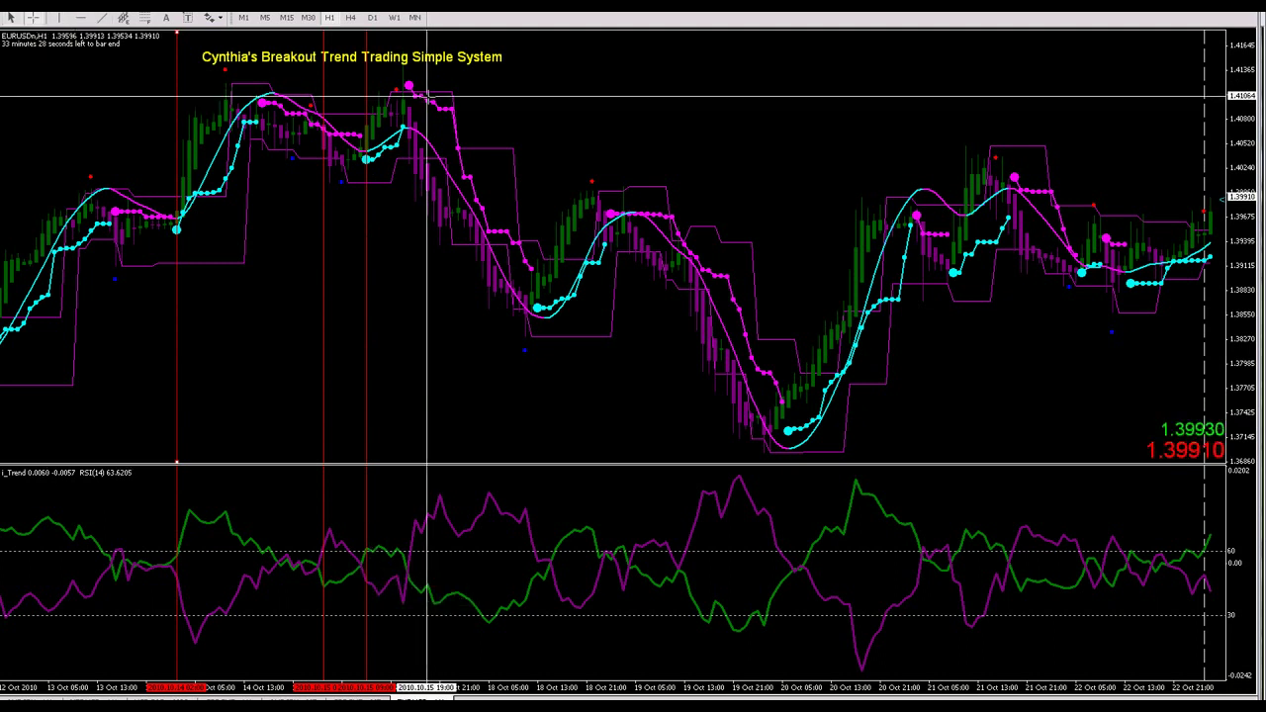
pyautogui.moveTo(370, 145); pyautogui.dragTo(399, 92)
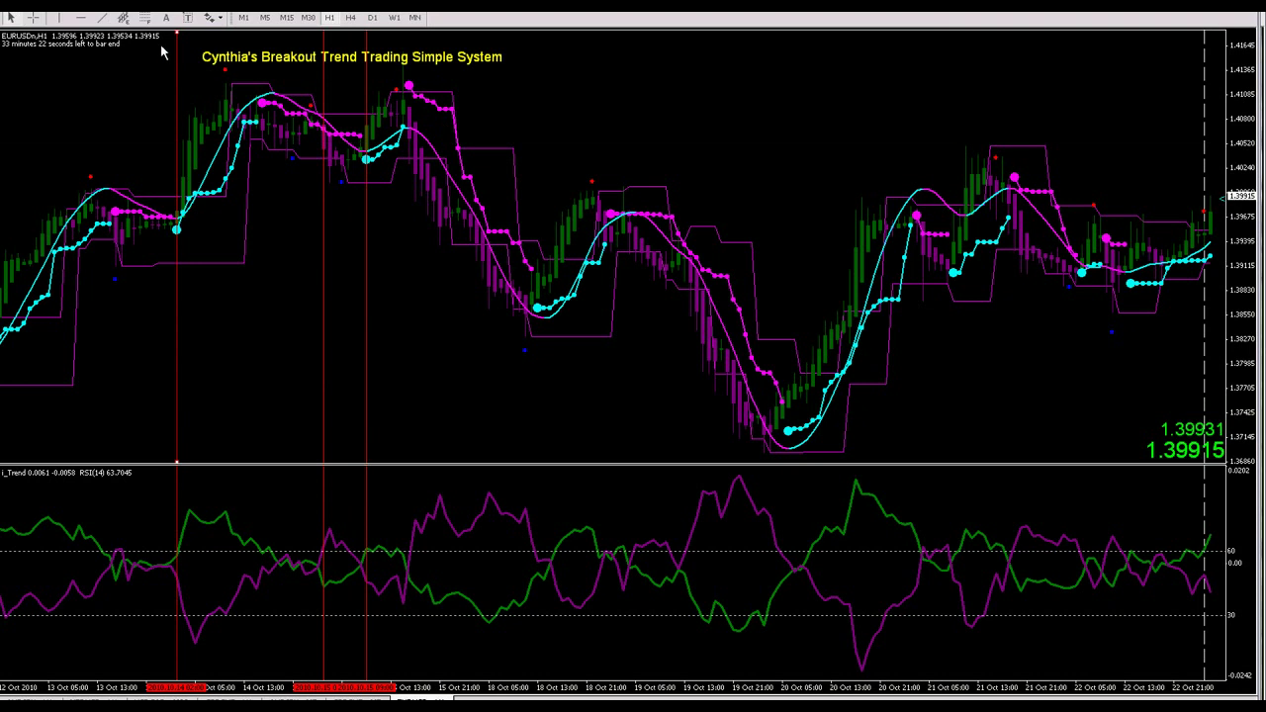
# - Mark the entry near 15 Oct 13:00 with a vertical line and measure the full drop after it
pyautogui.click(58, 16)
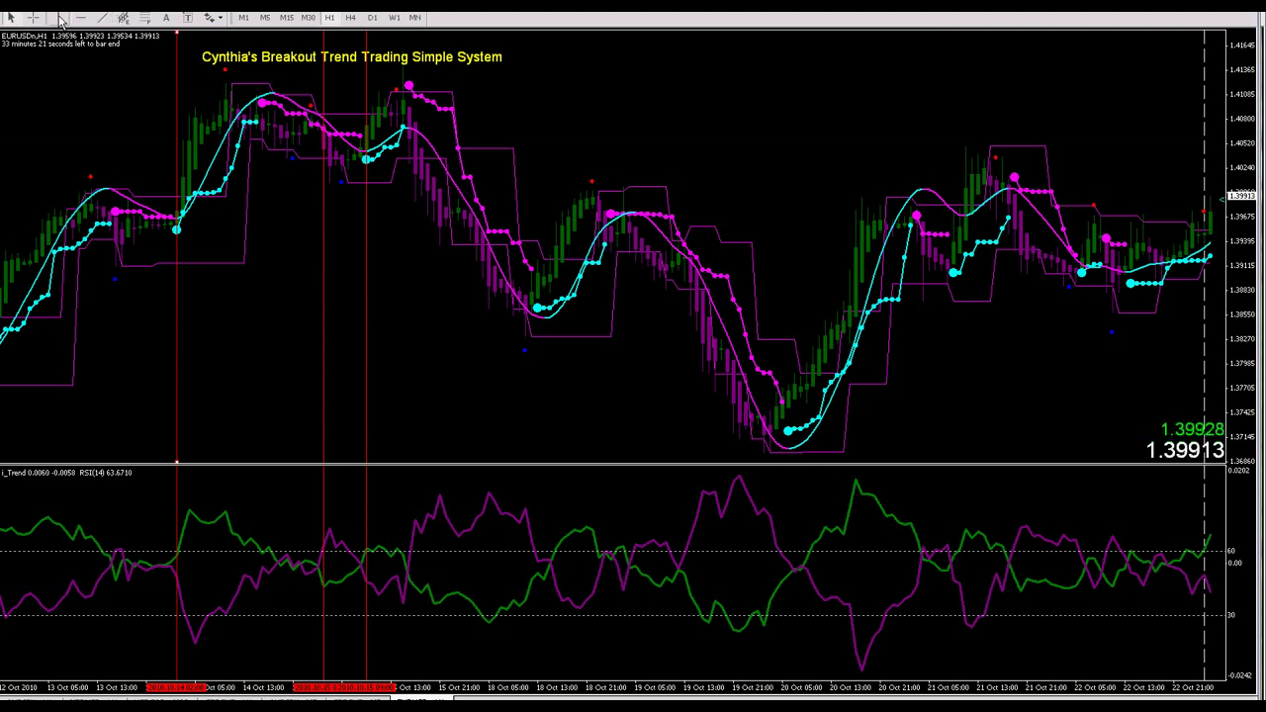
pyautogui.click(415, 85)
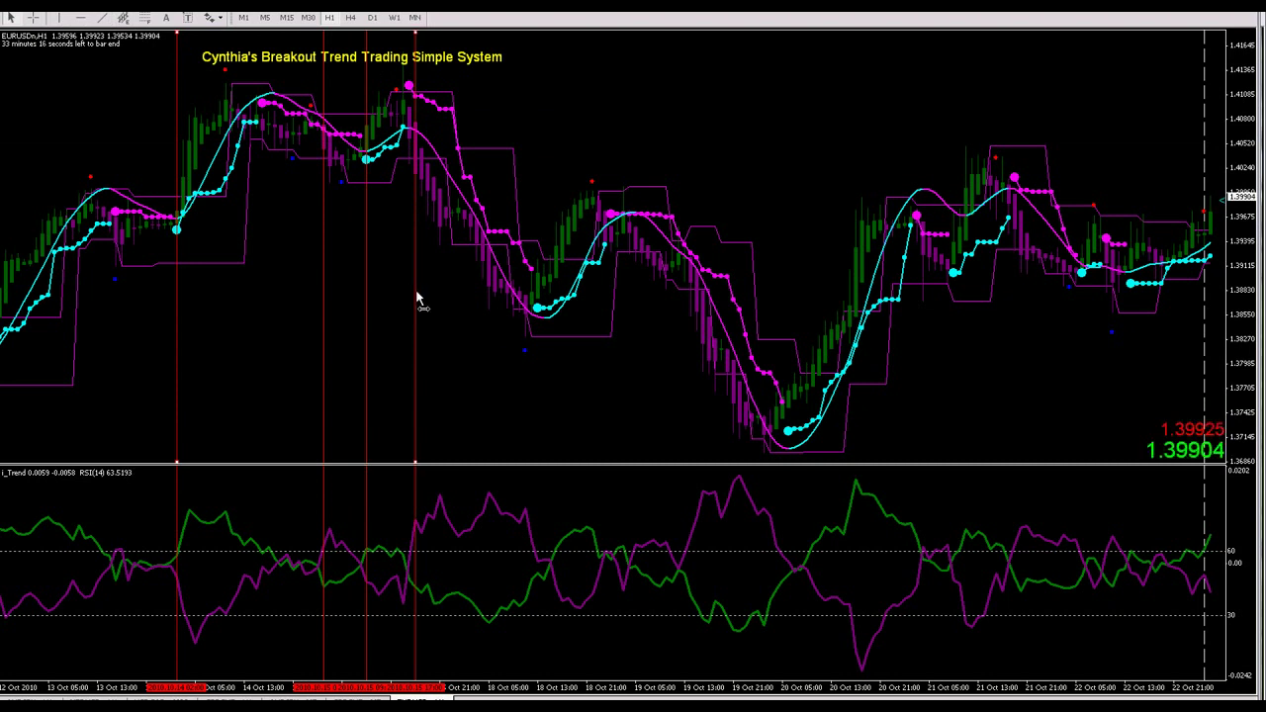
pyautogui.moveTo(416, 293); pyautogui.dragTo(410, 290)
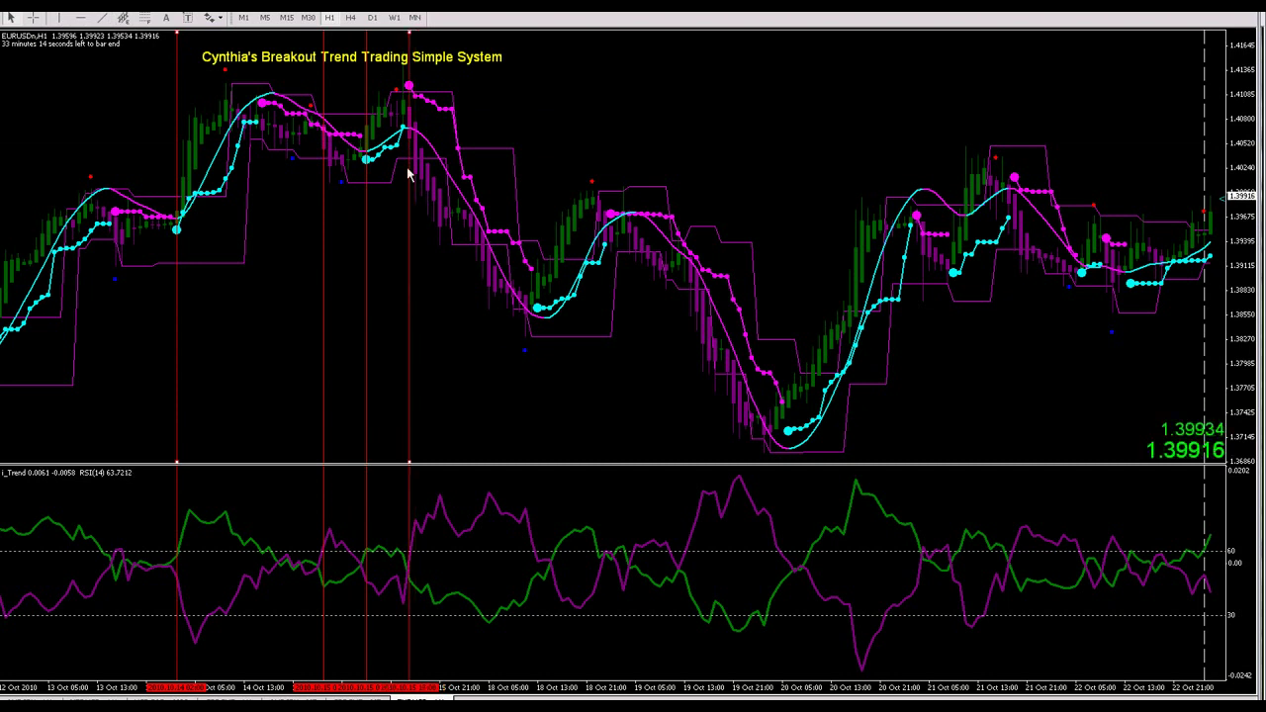
pyautogui.click(32, 17)
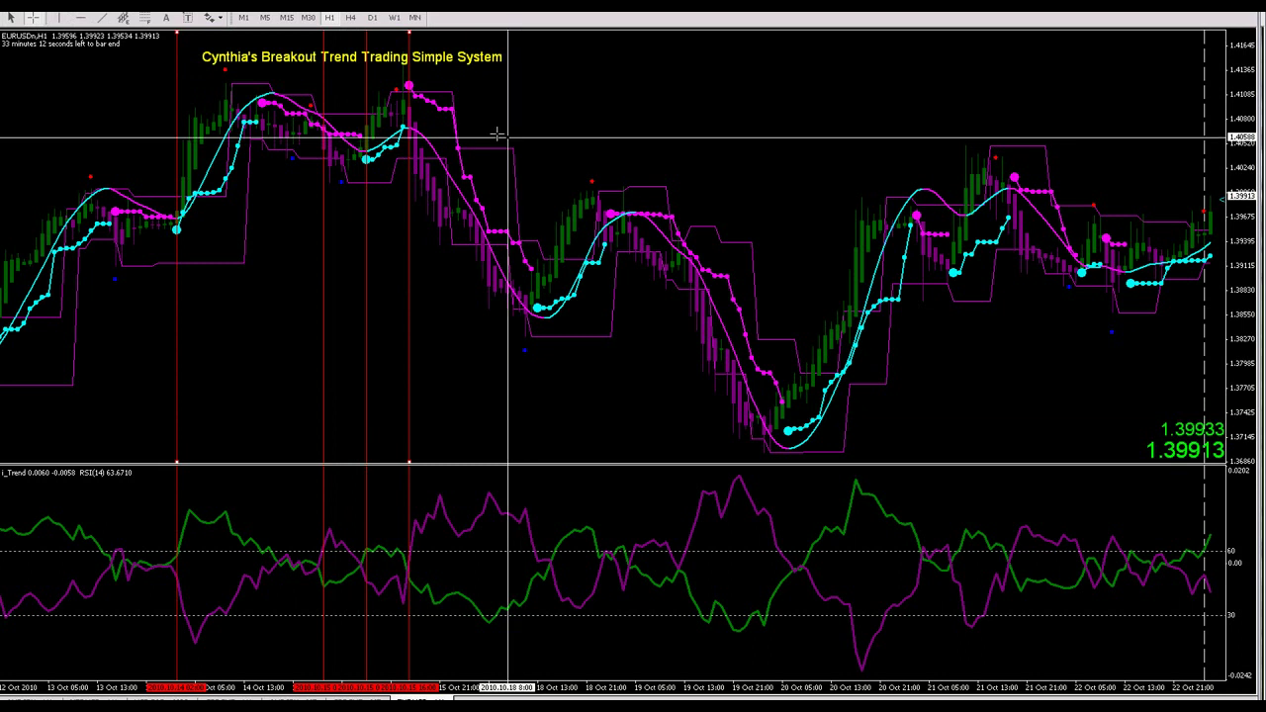
pyautogui.moveTo(408, 109); pyautogui.dragTo(527, 344)
pyautogui.click(33, 18)
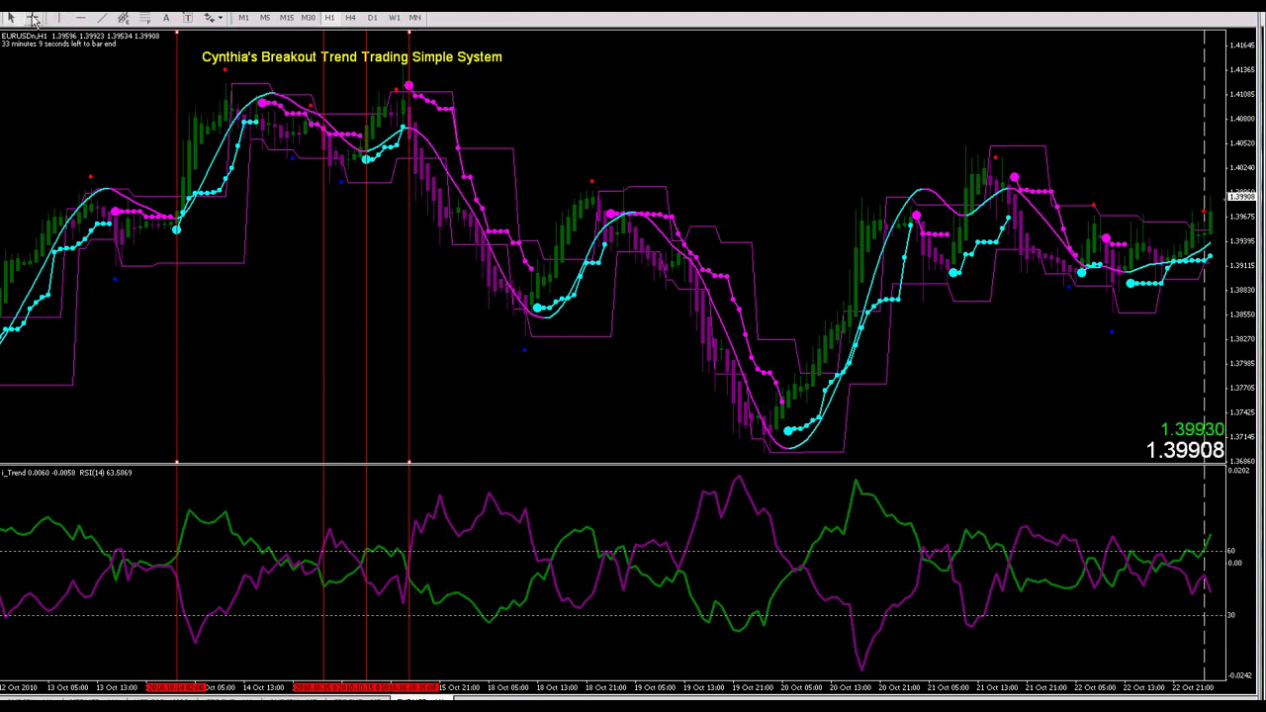
pyautogui.moveTo(408, 126); pyautogui.dragTo(524, 324)
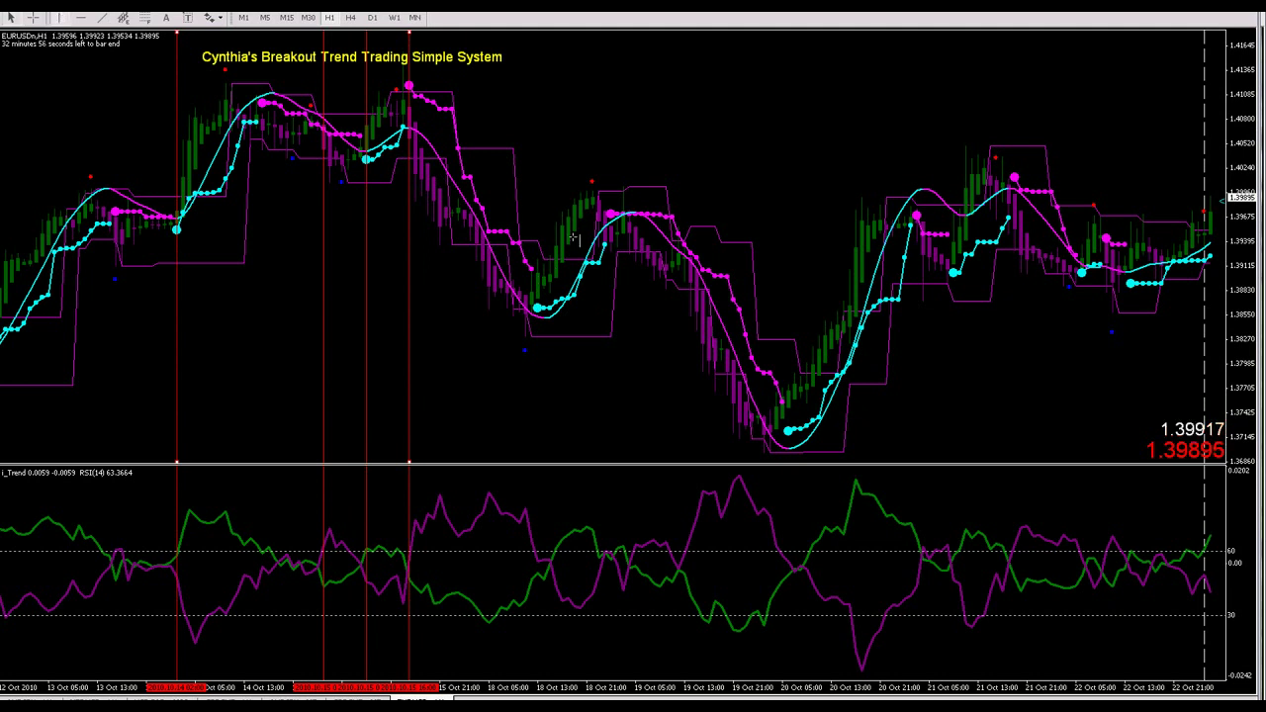
pyautogui.click(637, 172)
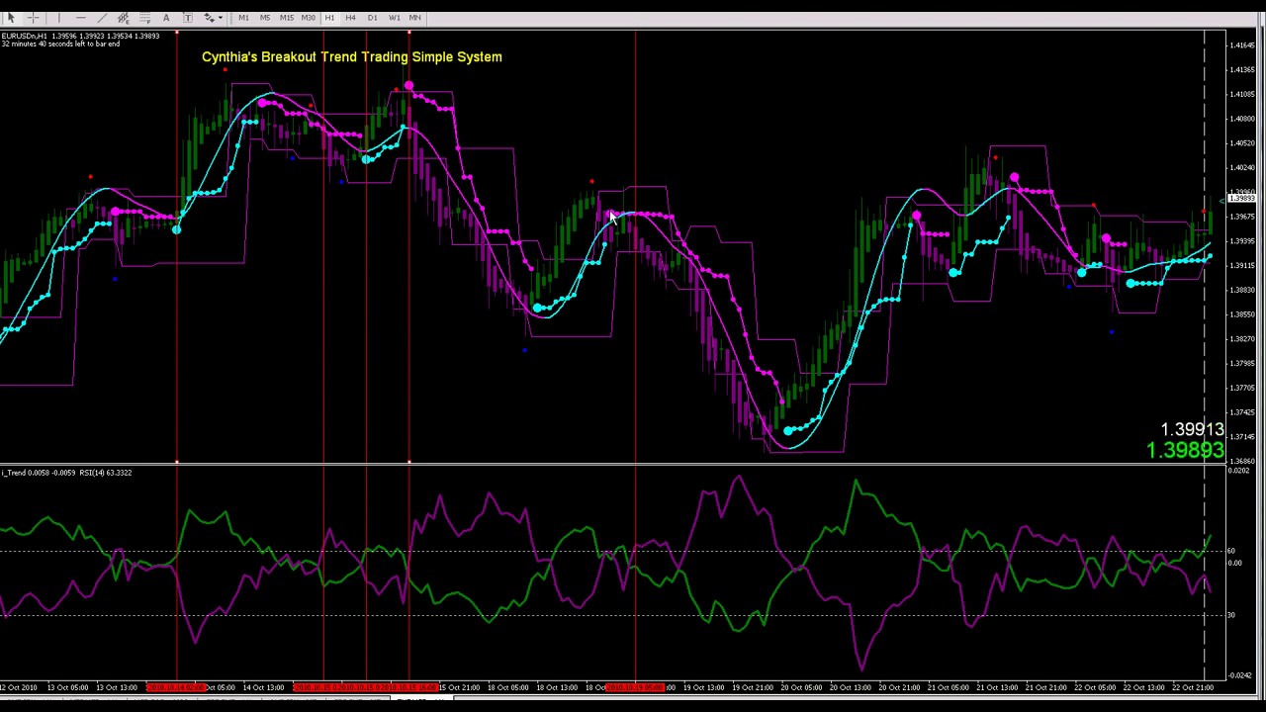
pyautogui.moveTo(640, 220)
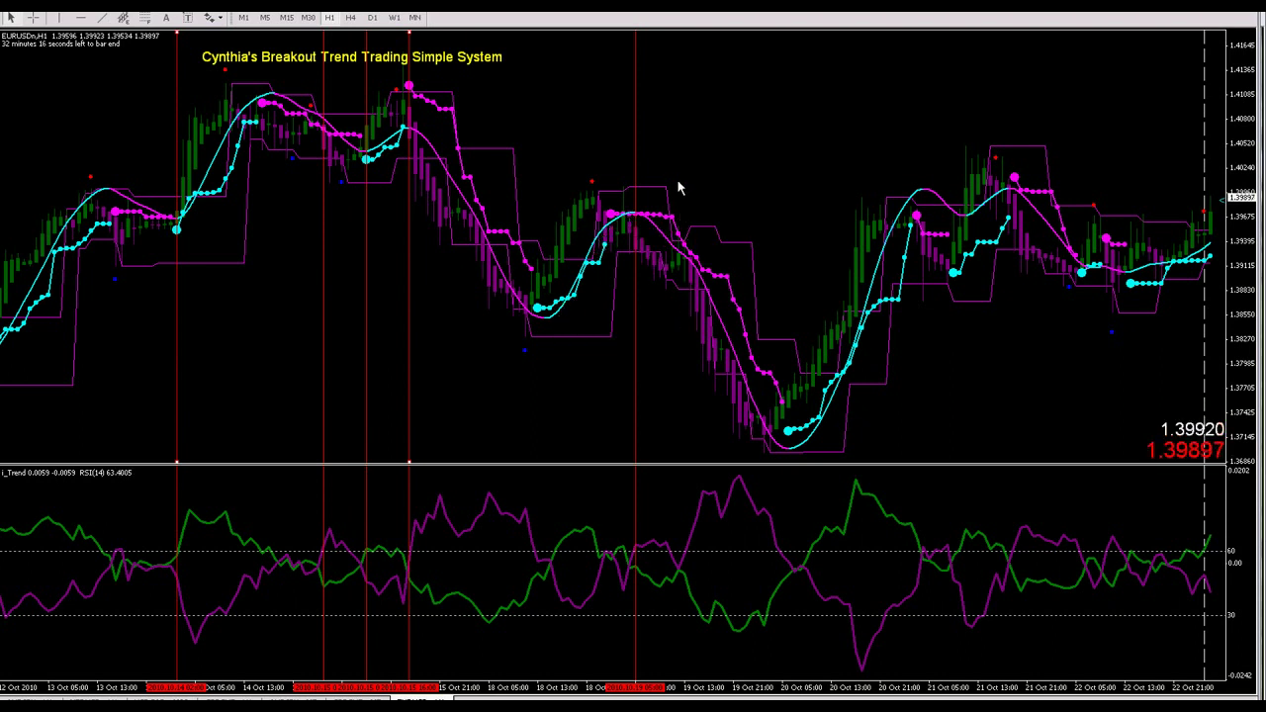
pyautogui.click(33, 18)
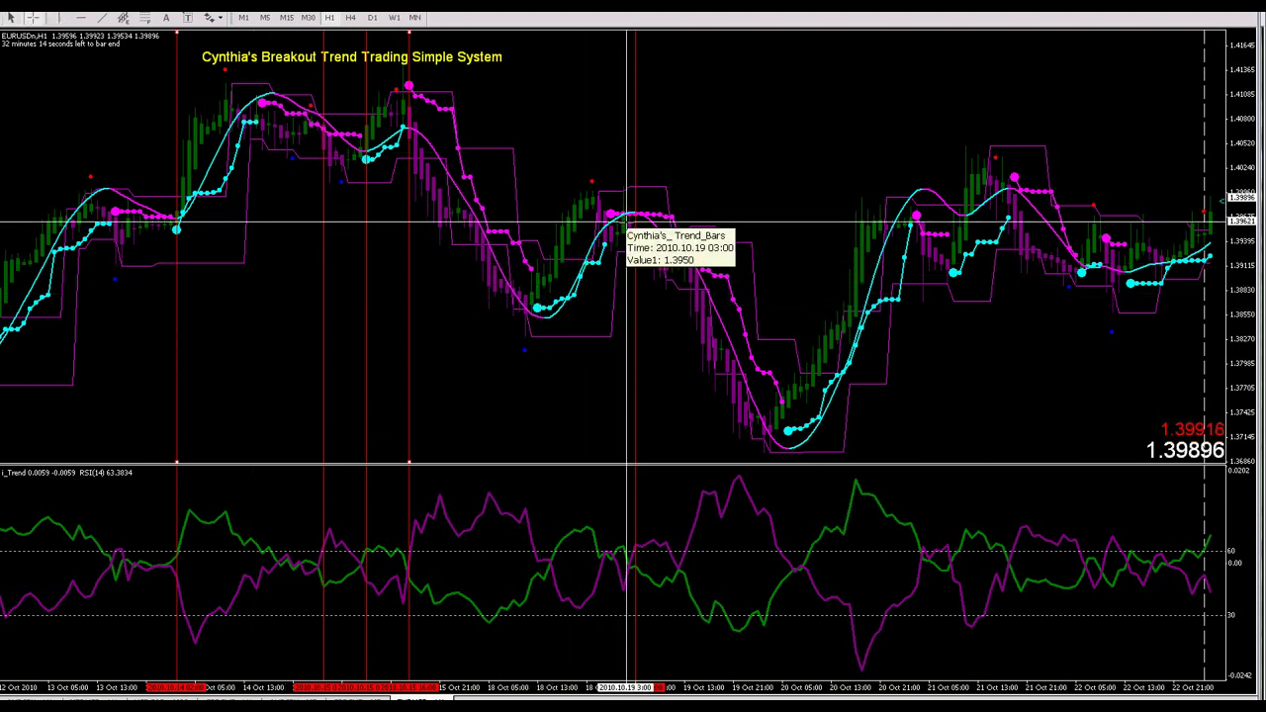
pyautogui.moveTo(635, 230); pyautogui.dragTo(769, 451)
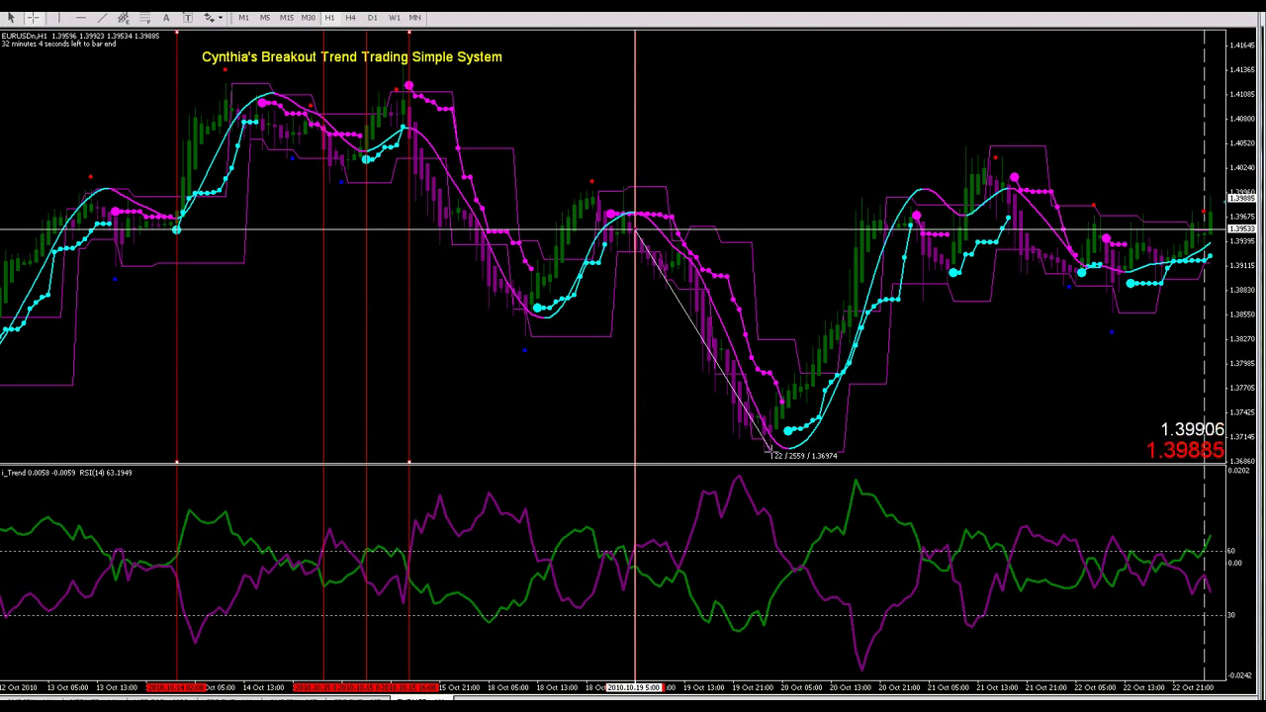
pyautogui.click(770, 452)
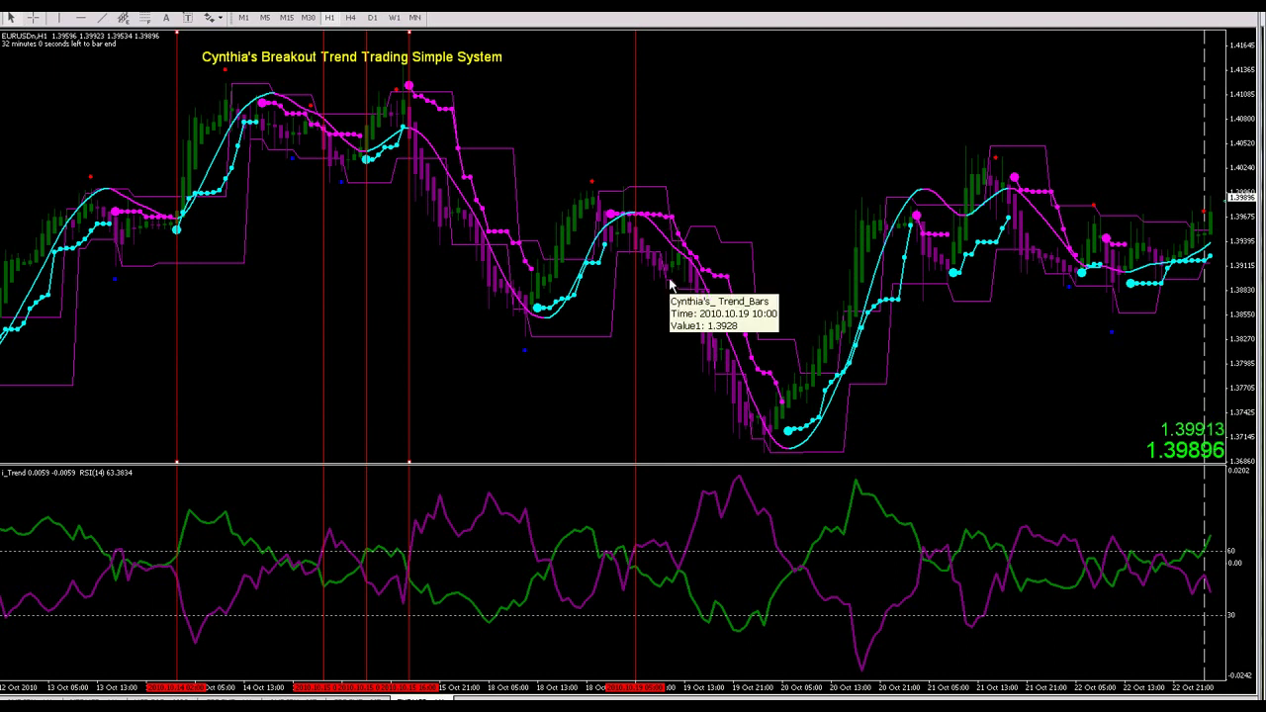
pyautogui.moveTo(671, 556)
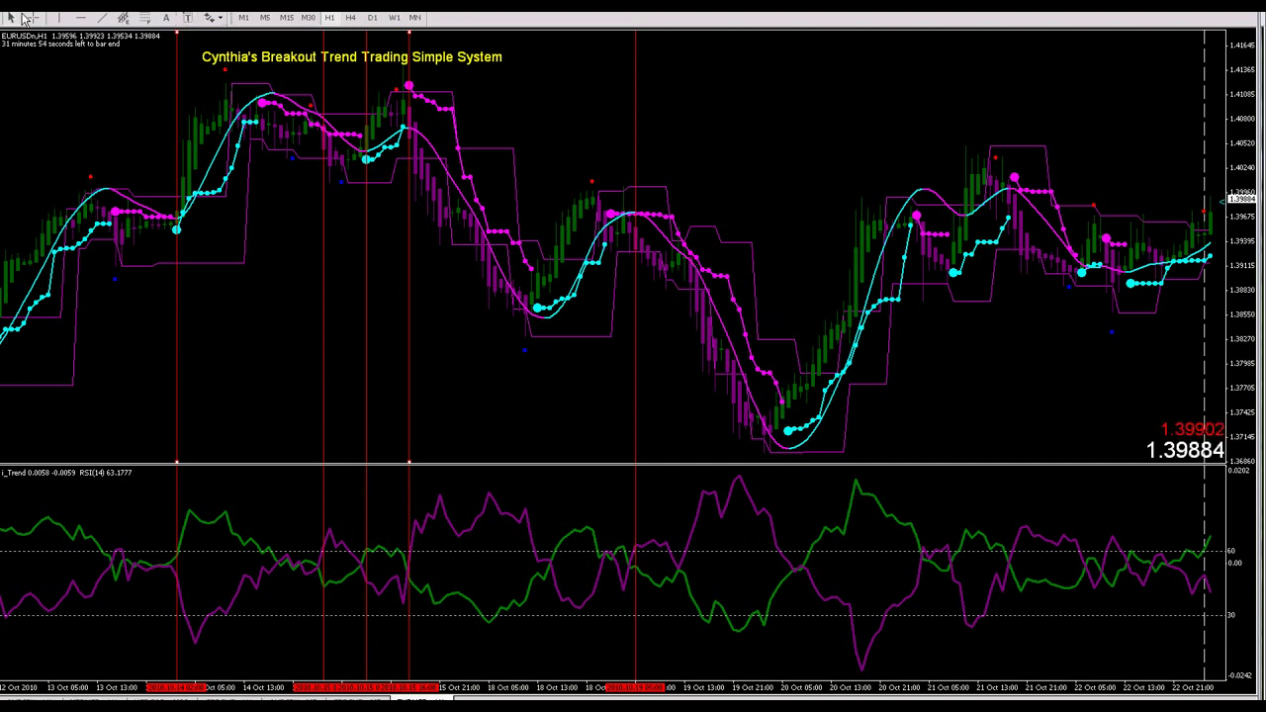
# - Mark two trend entries around 19 Oct with vertical lines, nudging the second onto its bar
pyautogui.click(57, 19)
pyautogui.click(690, 255)
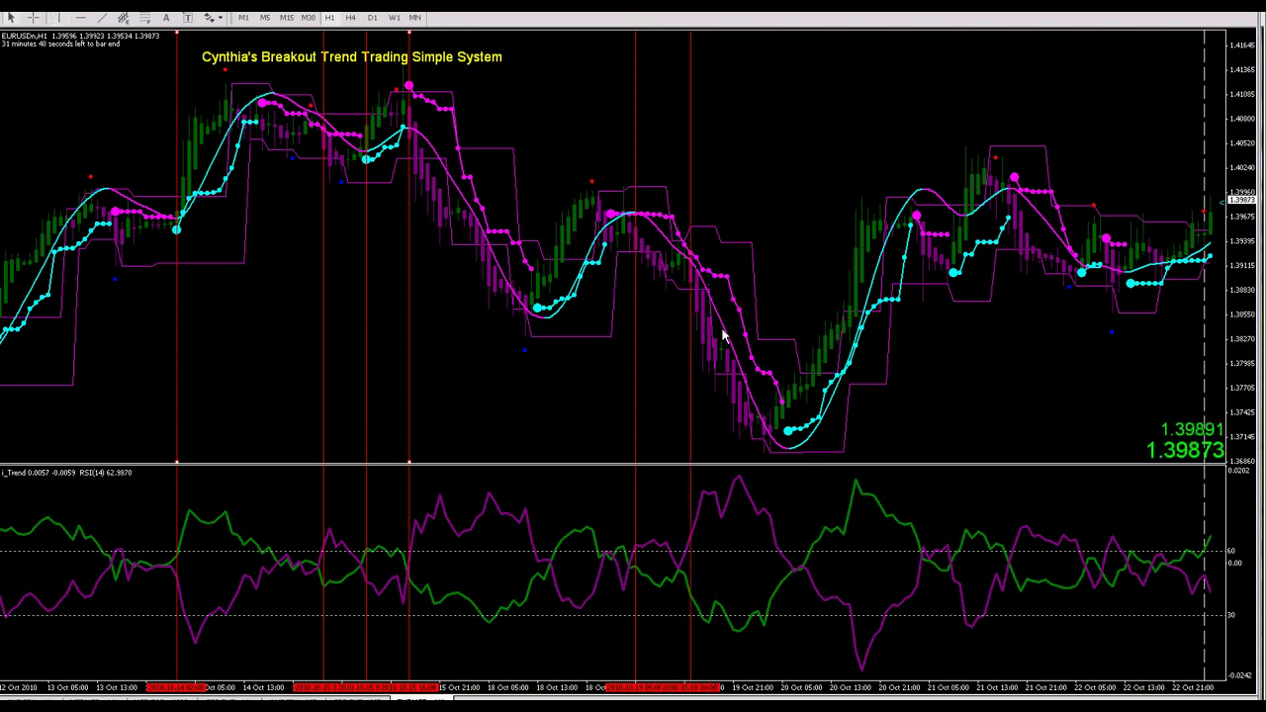
pyautogui.moveTo(723, 354)
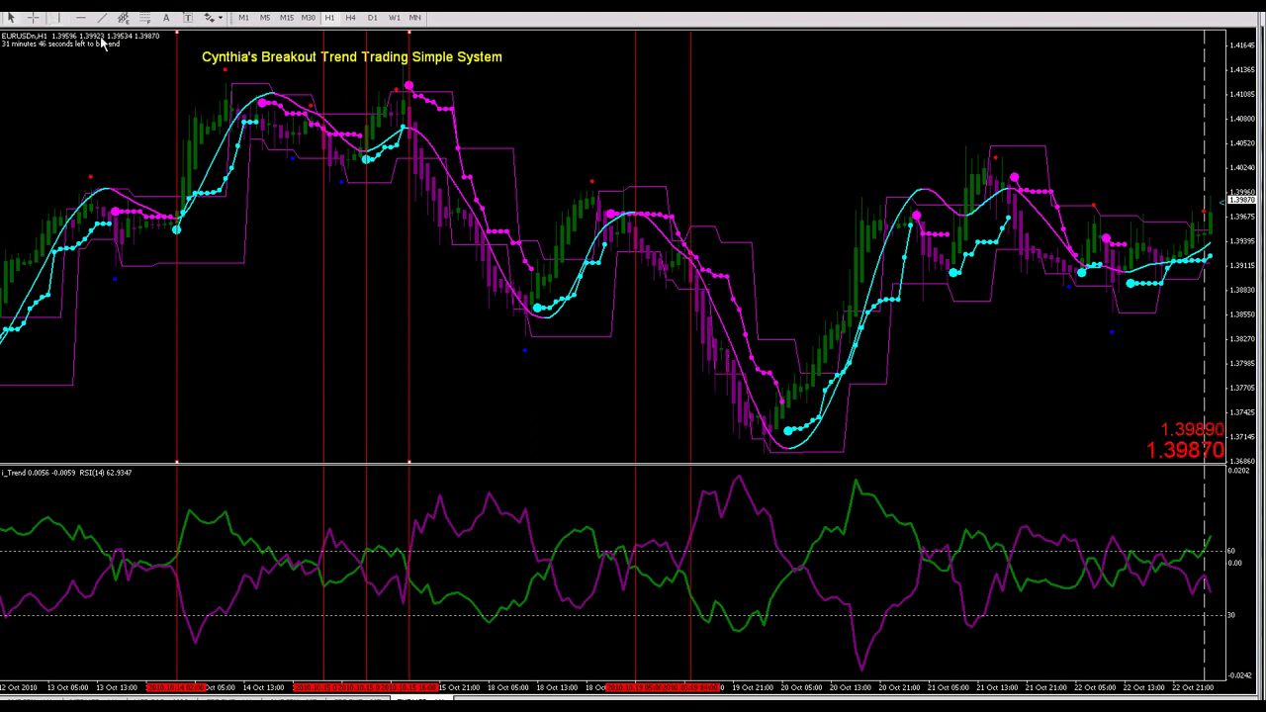
pyautogui.click(733, 271)
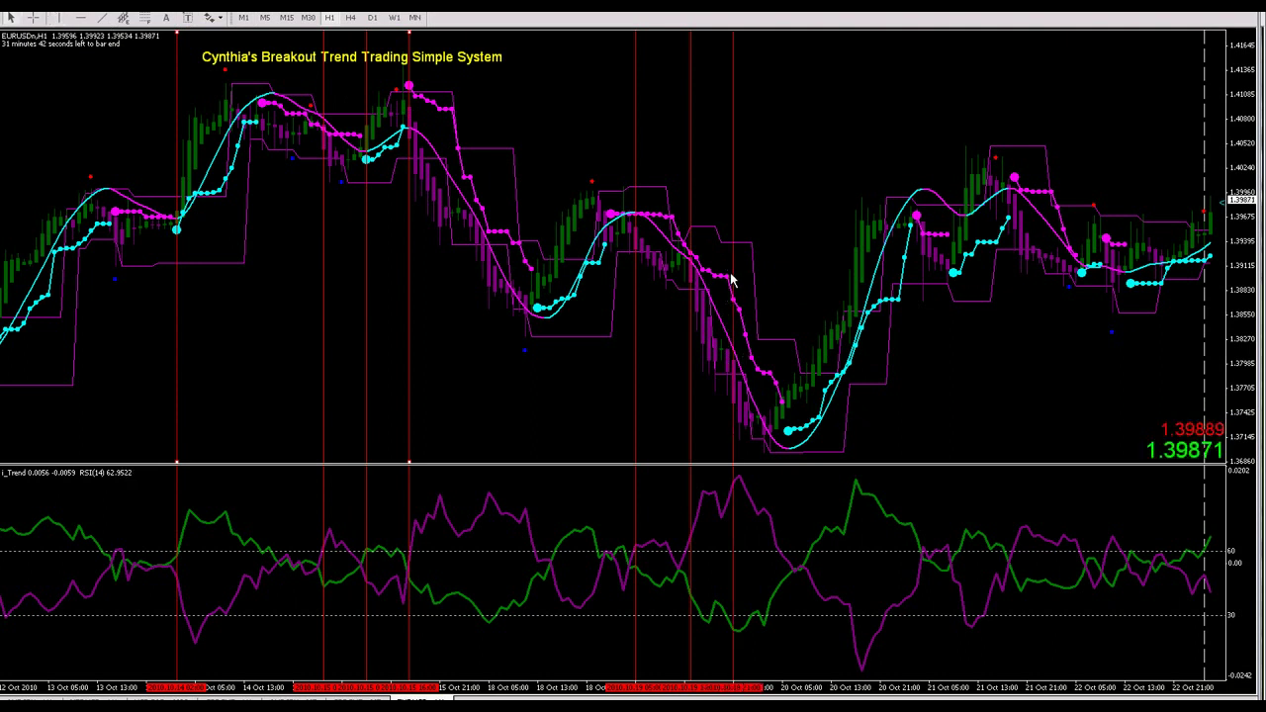
pyautogui.moveTo(734, 267); pyautogui.dragTo(729, 267)
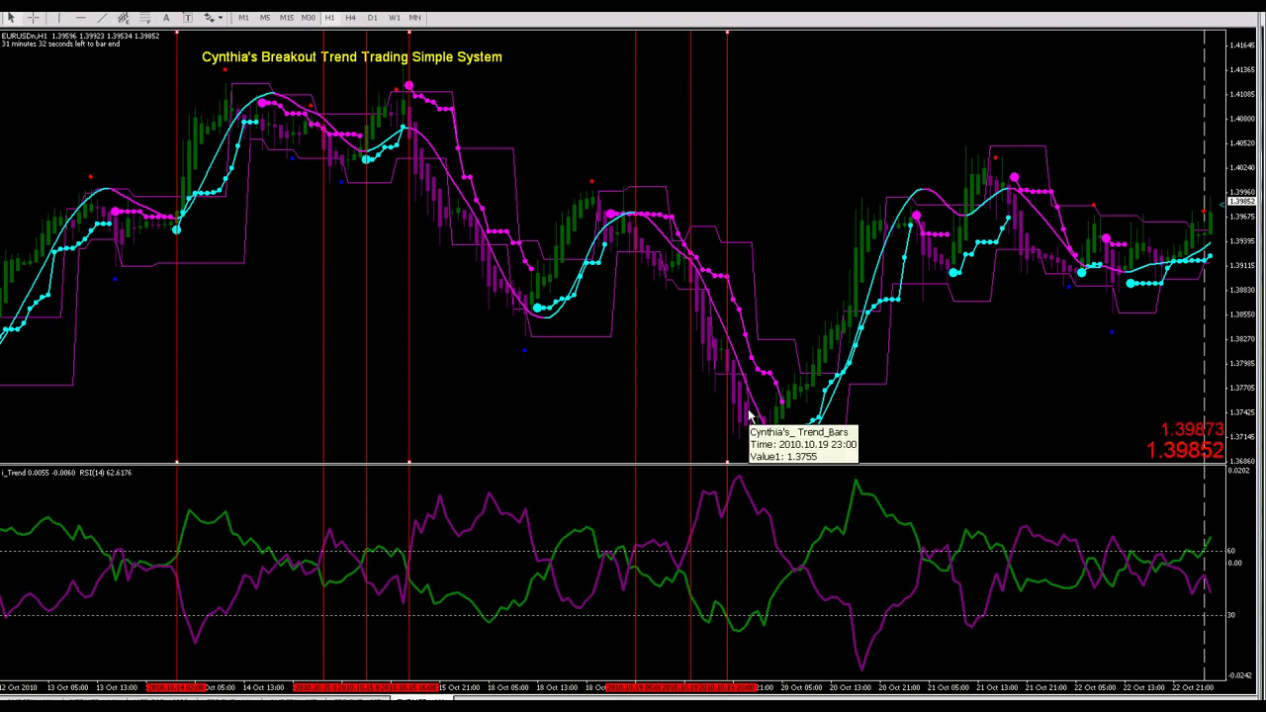
# - Mark the uptrend entry near the 20 Oct low, shifting the line onto the entry candle
pyautogui.moveTo(764, 427)
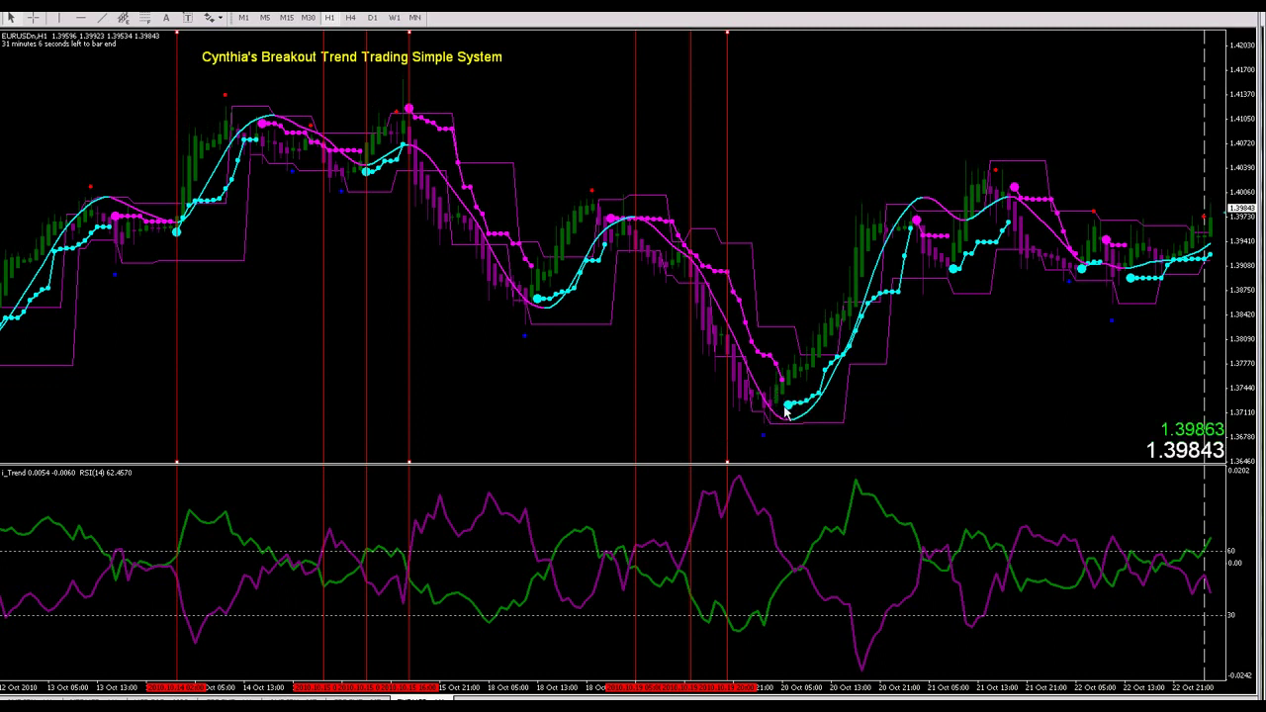
pyautogui.moveTo(791, 406)
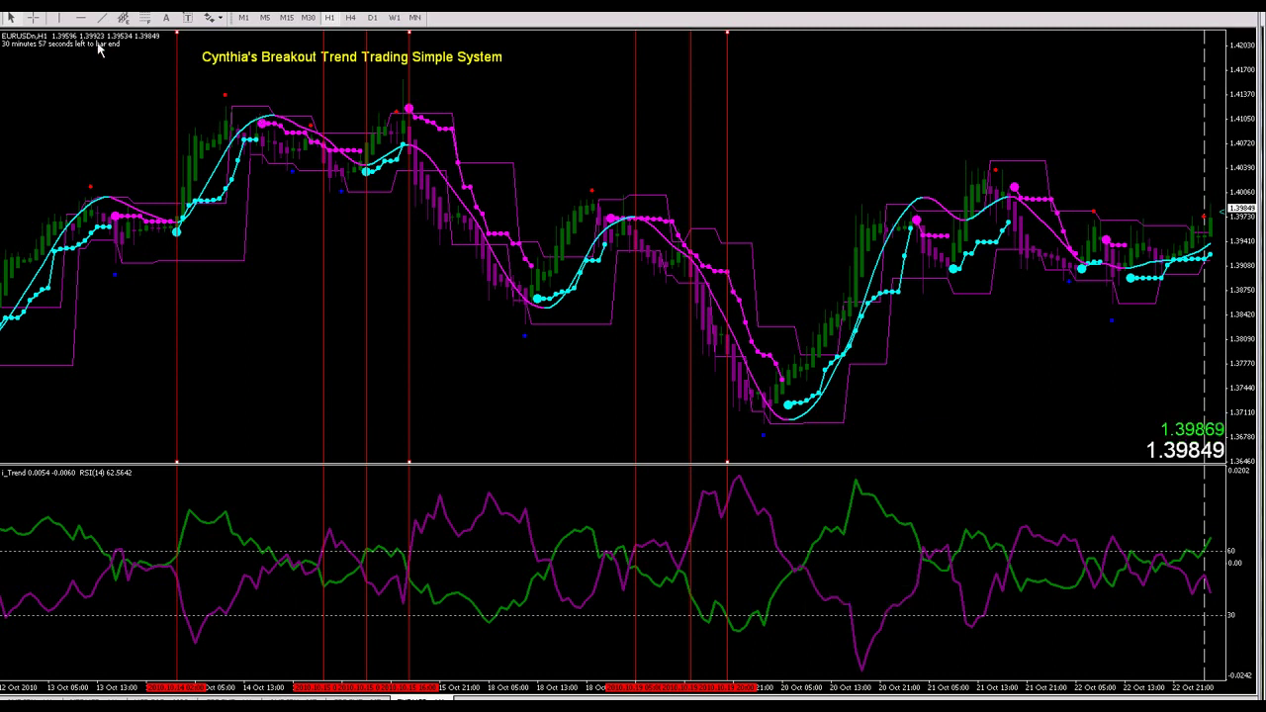
pyautogui.click(792, 295)
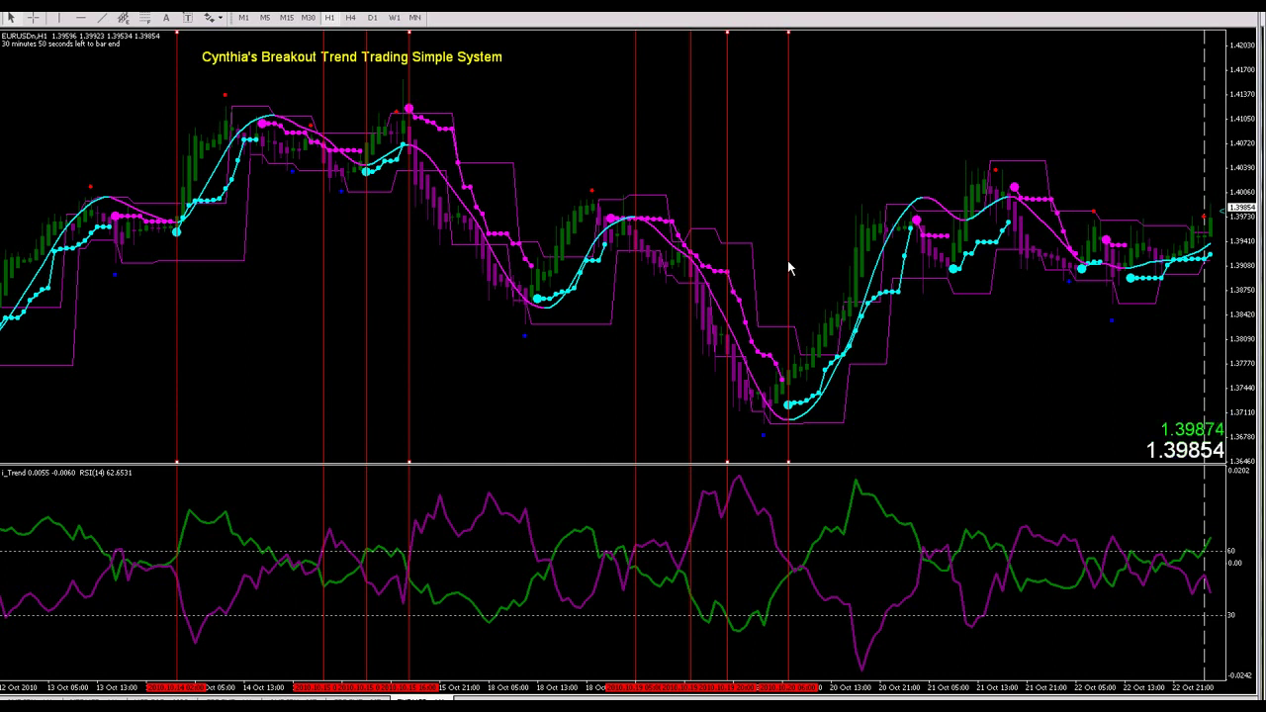
pyautogui.moveTo(792, 265); pyautogui.dragTo(802, 267)
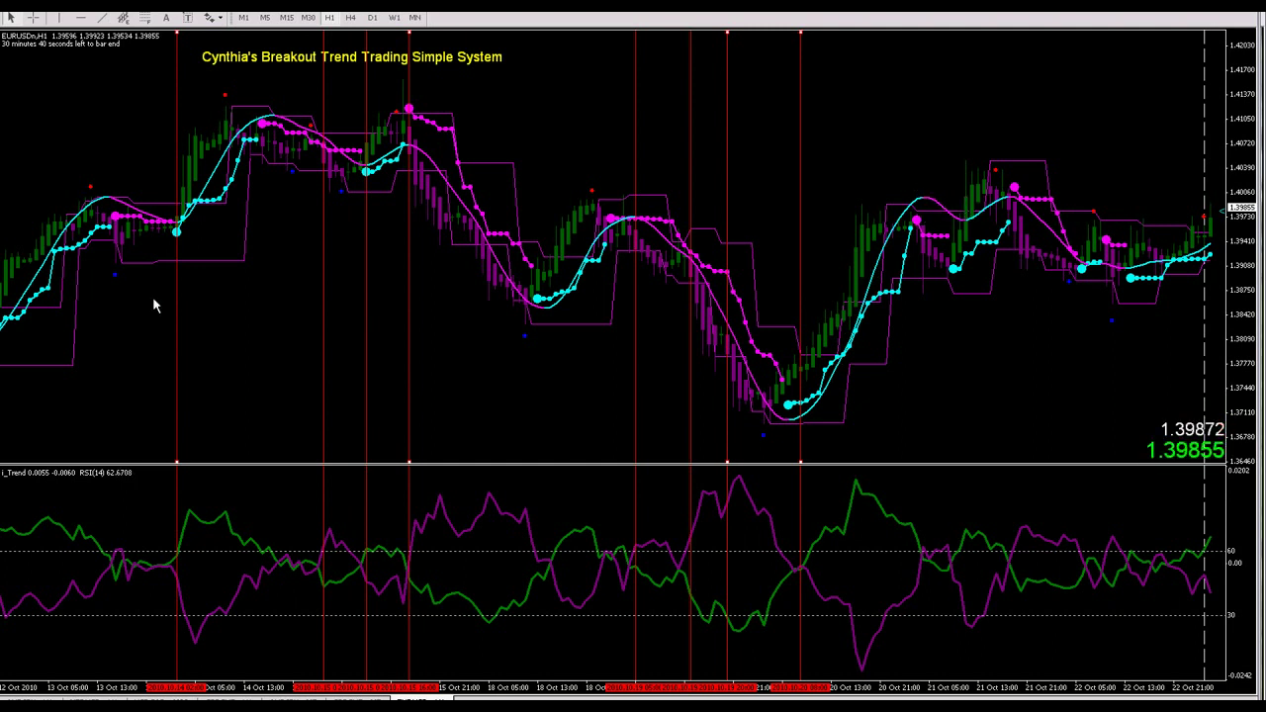
pyautogui.moveTo(935, 205)
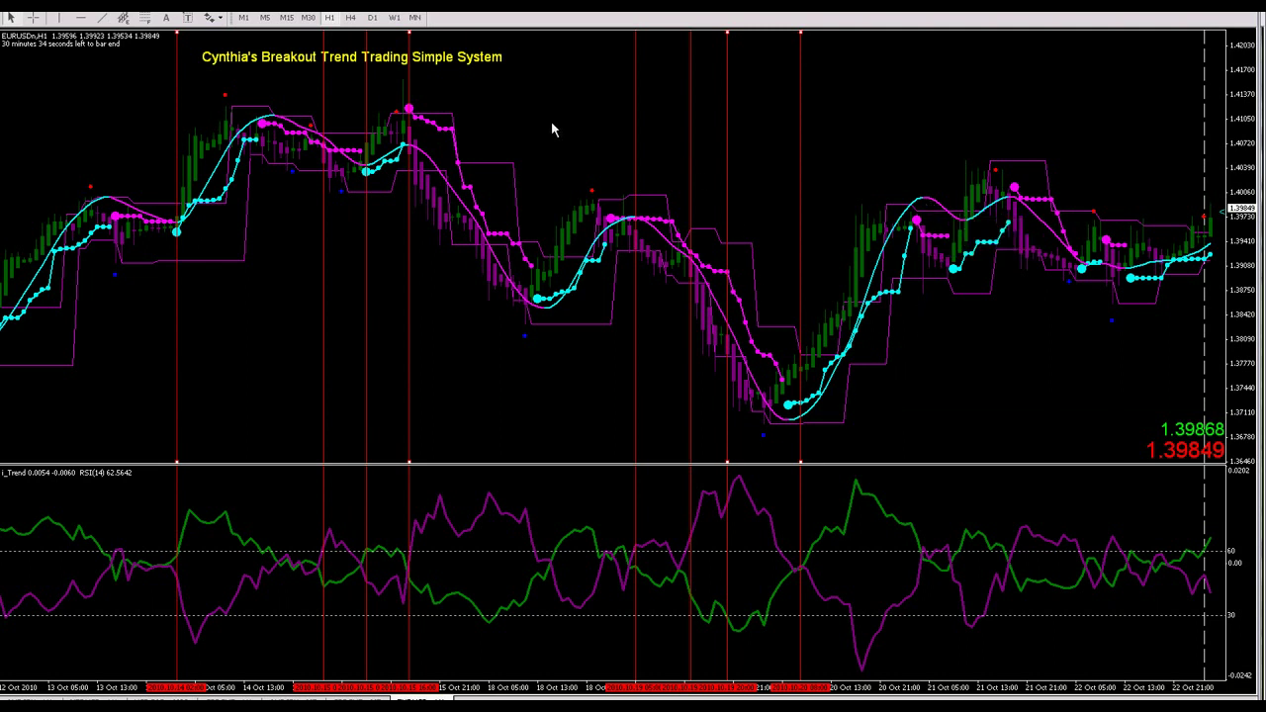
# - Switch EURUSD to M15 and stretch the price scale so the 21–25 Oct swings fill the chart
pyautogui.click(286, 18)
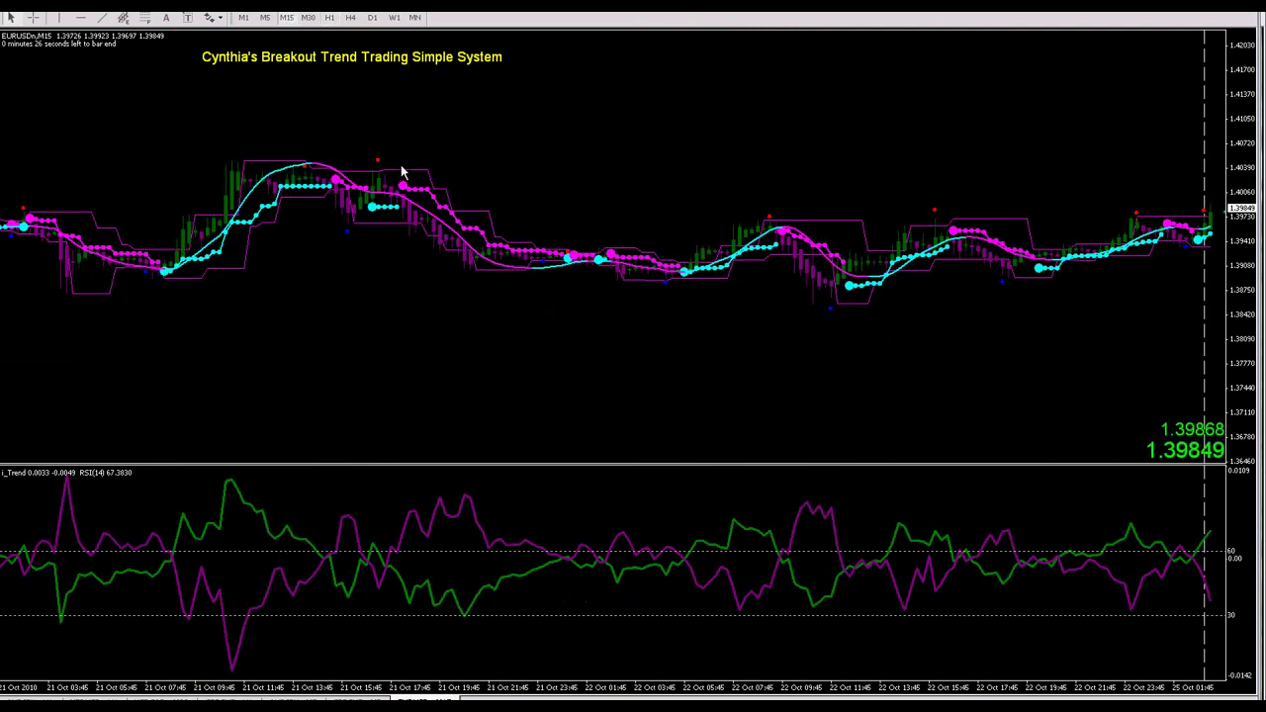
pyautogui.moveTo(1245, 308); pyautogui.dragTo(1236, 91)
pyautogui.moveTo(1242, 352); pyautogui.dragTo(938, 98)
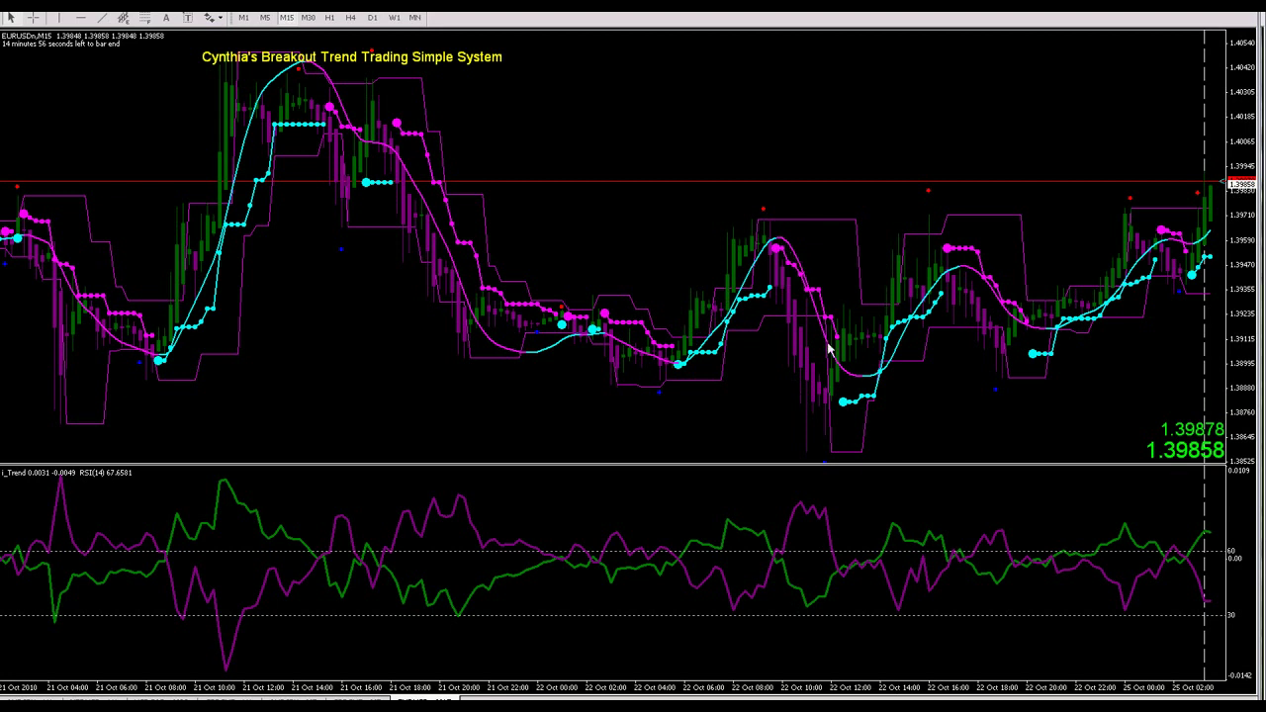
# - Mark three 22 Oct trend entries on the M15 chart with red vertical lines
pyautogui.click(32, 18)
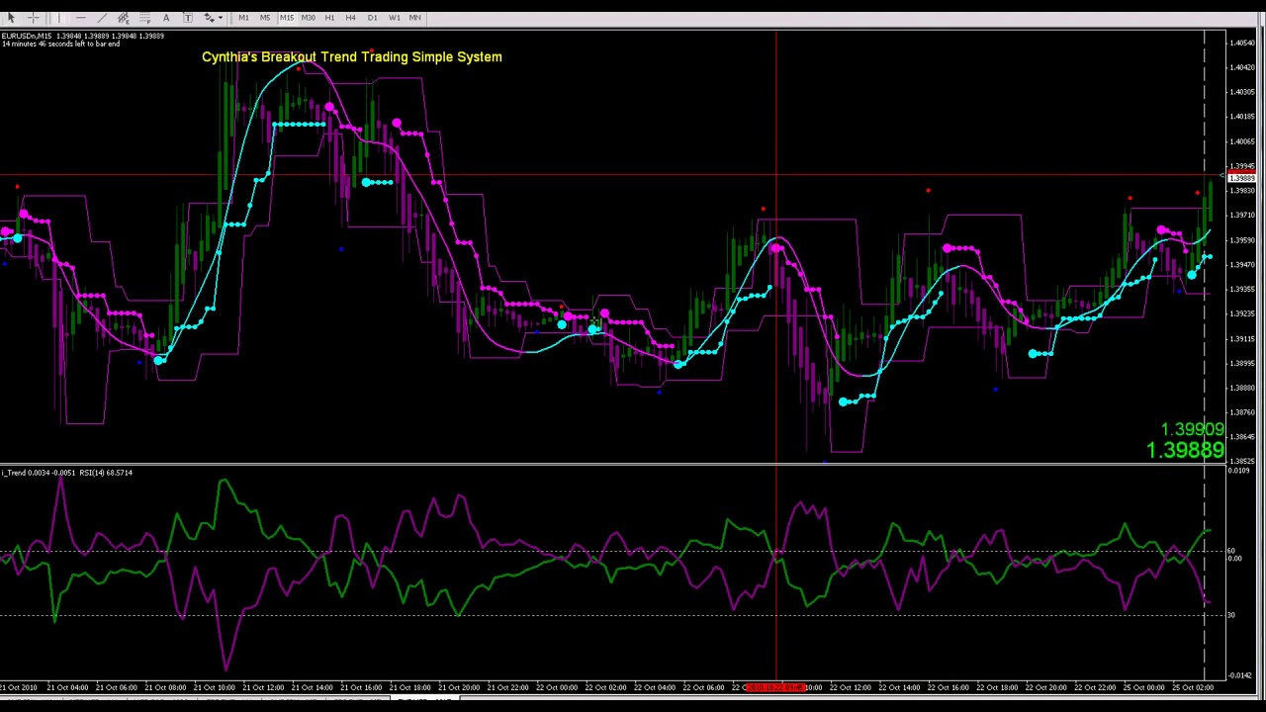
pyautogui.click(678, 243)
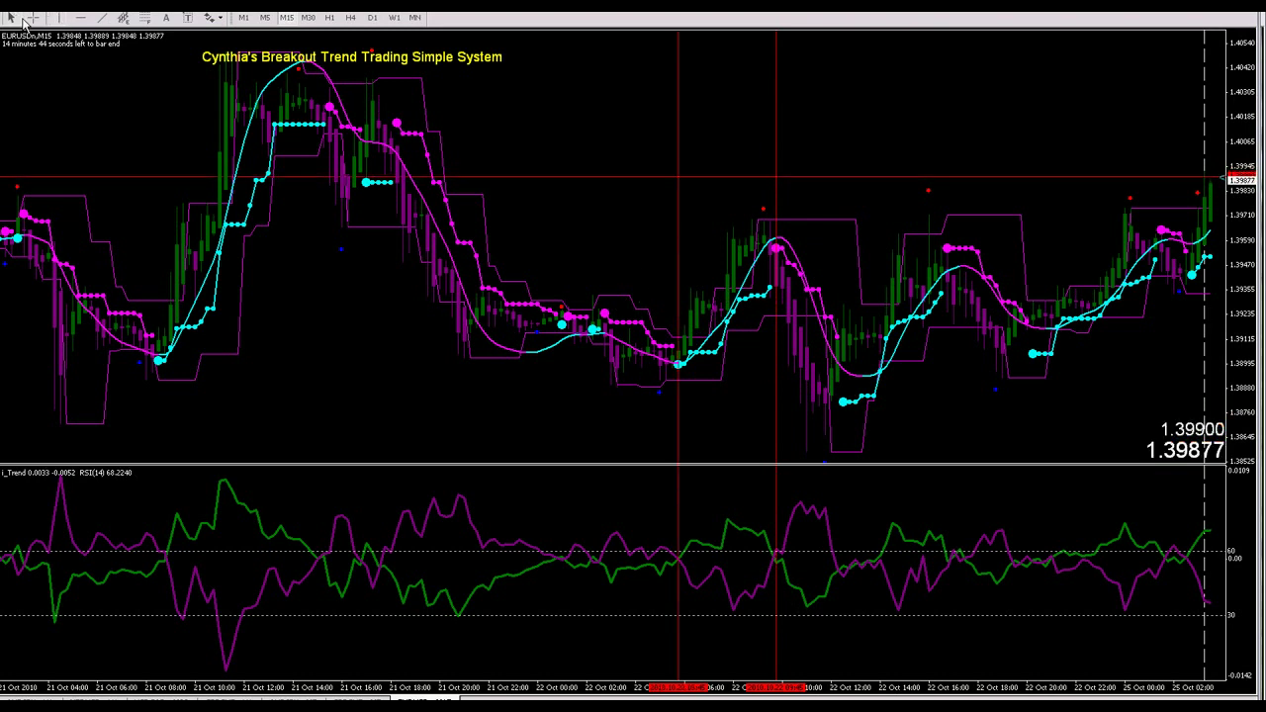
pyautogui.click(58, 18)
pyautogui.click(850, 275)
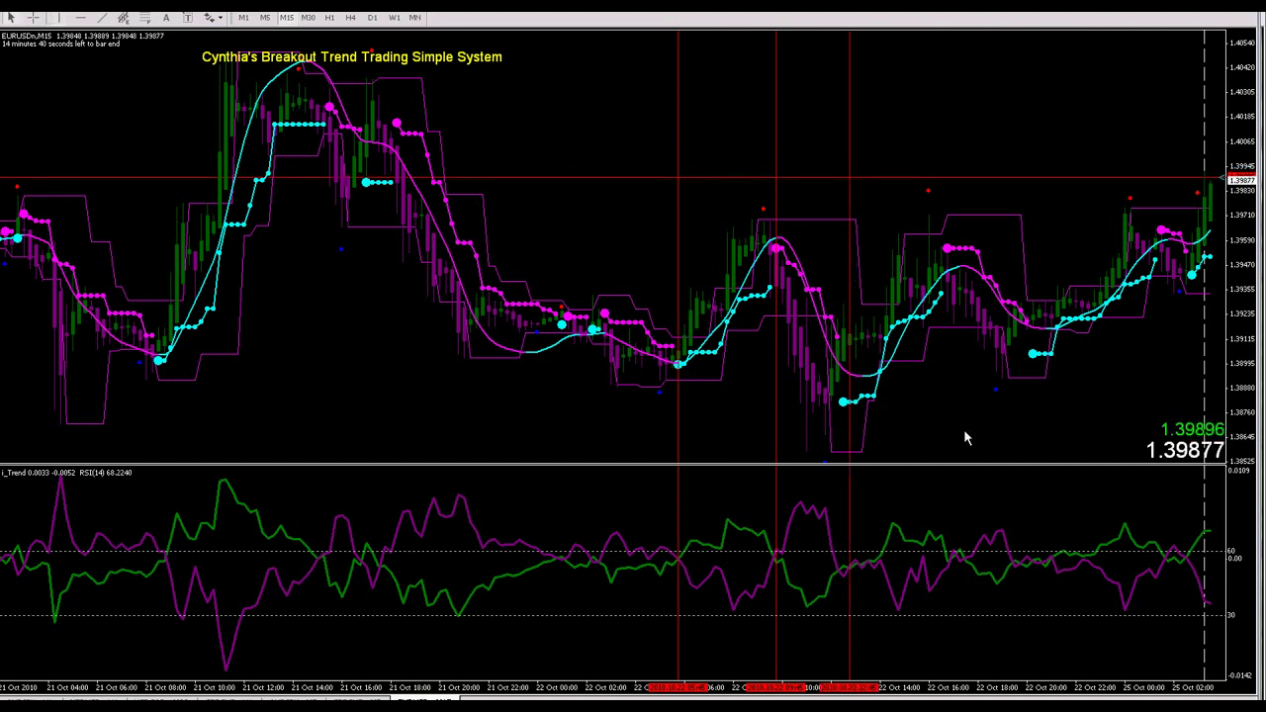